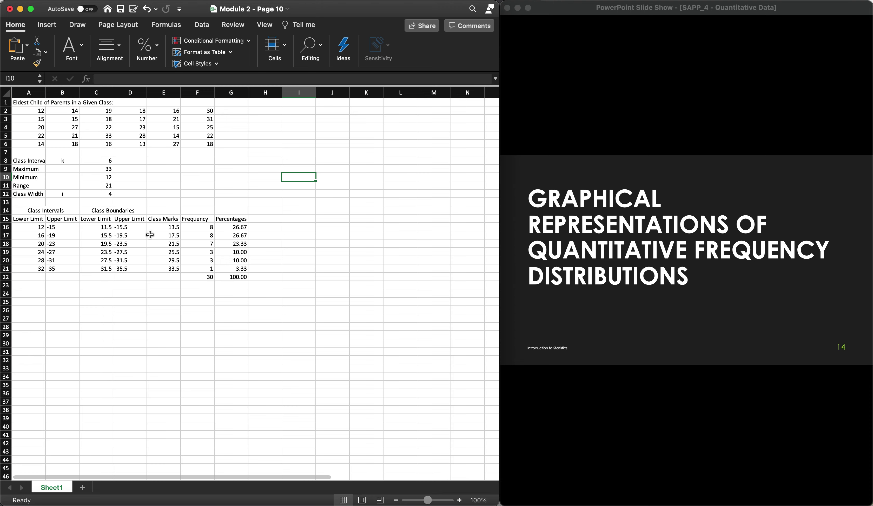
Step: Advance the slide show through the histogram definition to the Record High Temperatures example graph
{"action": "left_click", "coordinate": [652, 344]}
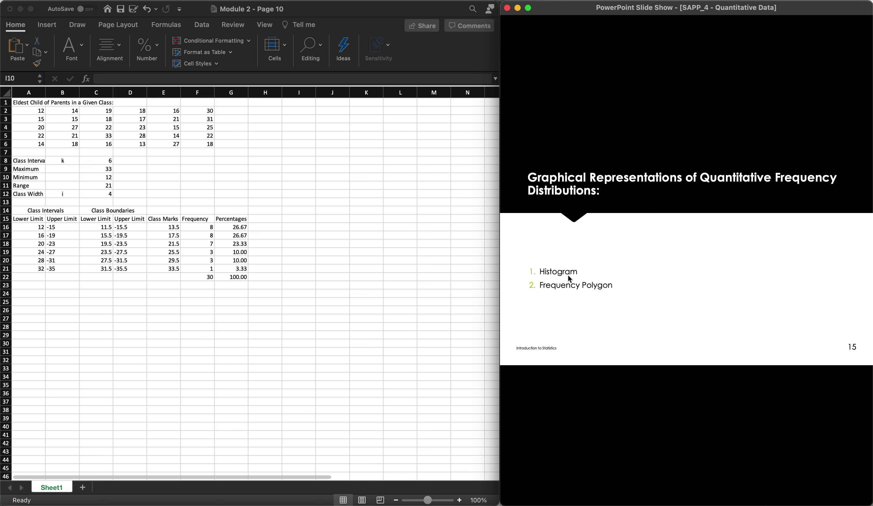
{"action": "left_click", "coordinate": [611, 294]}
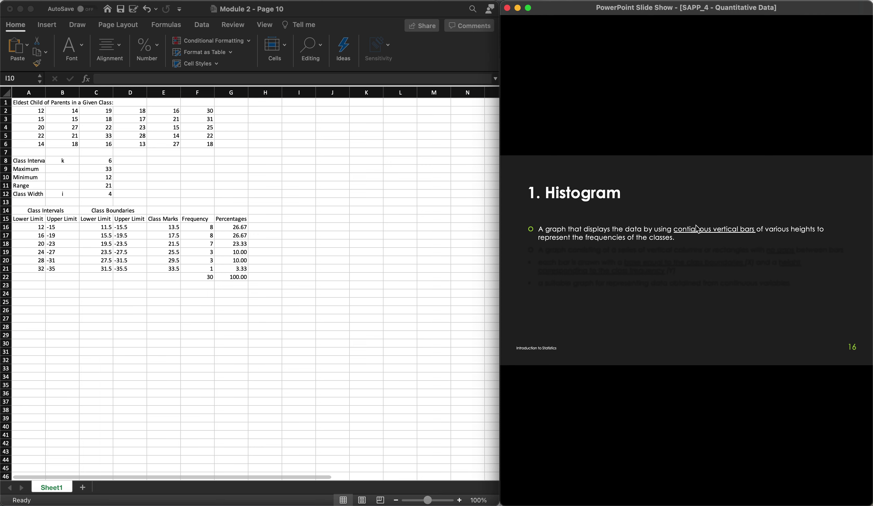
{"action": "key", "text": "Right"}
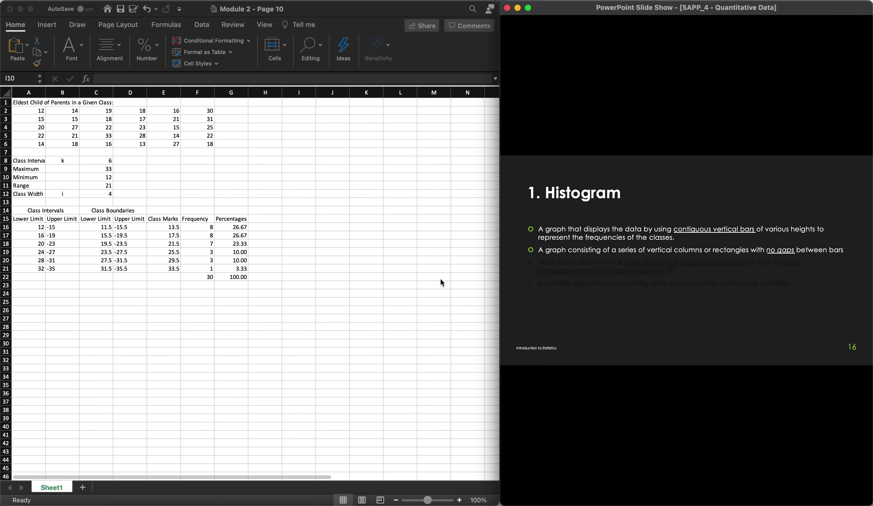
{"action": "key", "text": "Right"}
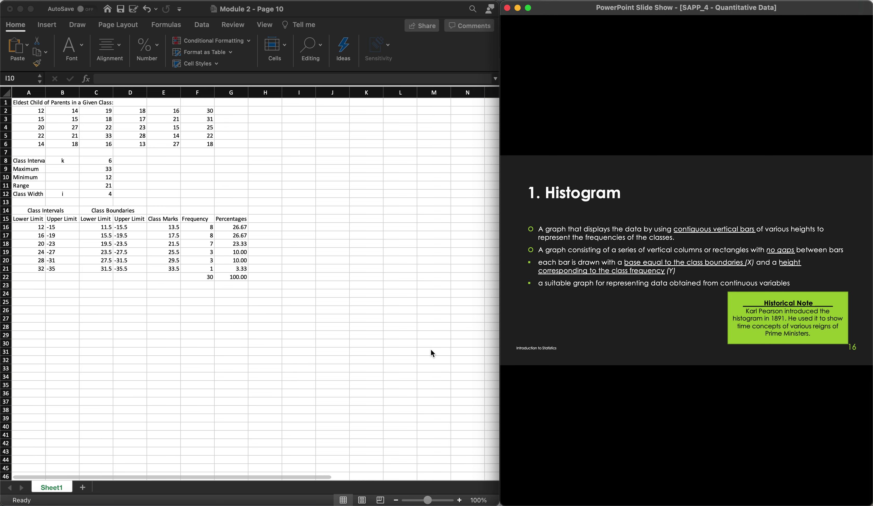
{"action": "key", "text": "Right"}
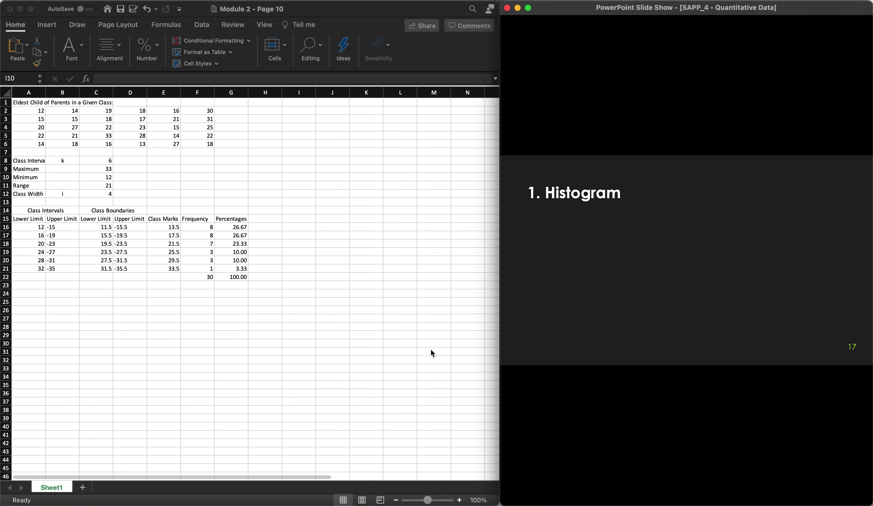
{"action": "key", "text": "Right"}
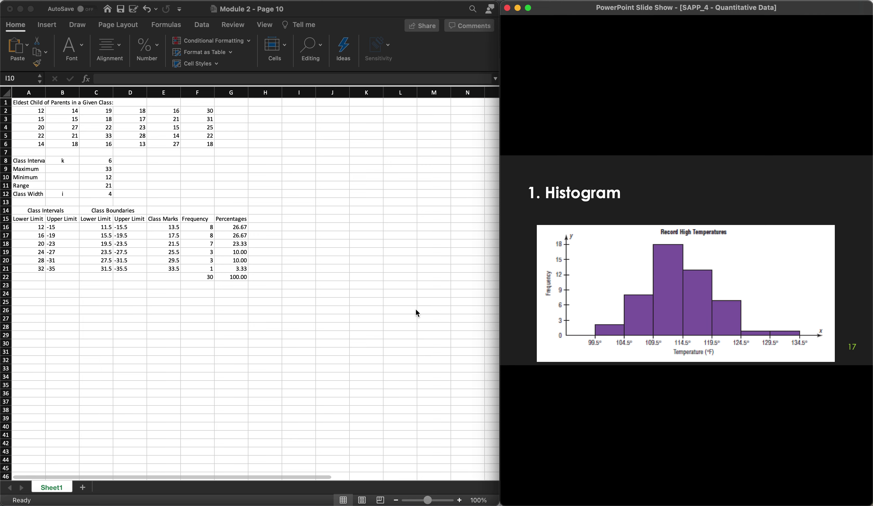
Step: Switch to the Excel workbook, insert a histogram chart of the frequencies in F16:F21 and place it below the table
{"action": "left_click", "coordinate": [271, 261]}
{"action": "left_click", "coordinate": [271, 260]}
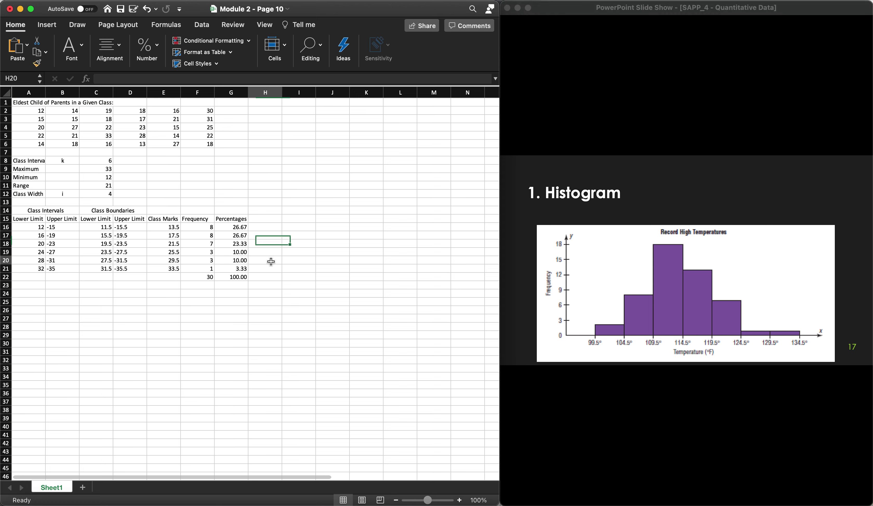
{"action": "left_click", "coordinate": [310, 230]}
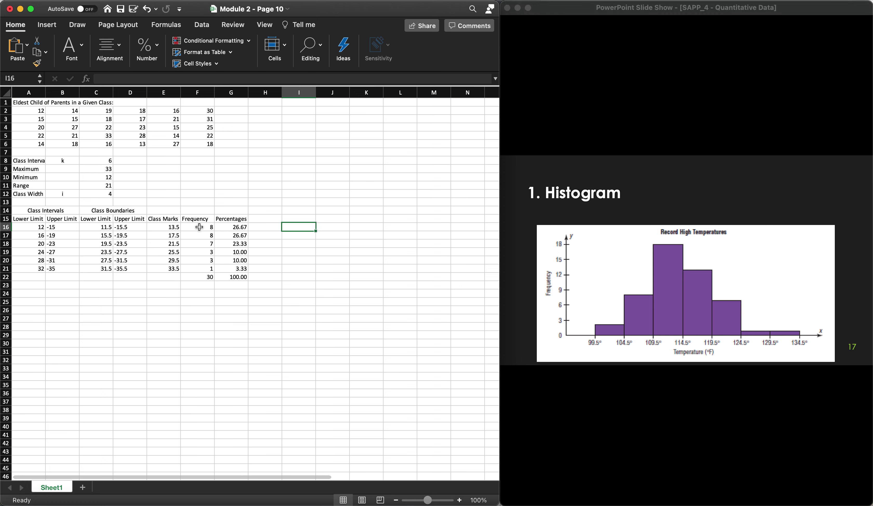
{"action": "left_click_drag", "start_coordinate": [199, 227], "coordinate": [199, 270]}
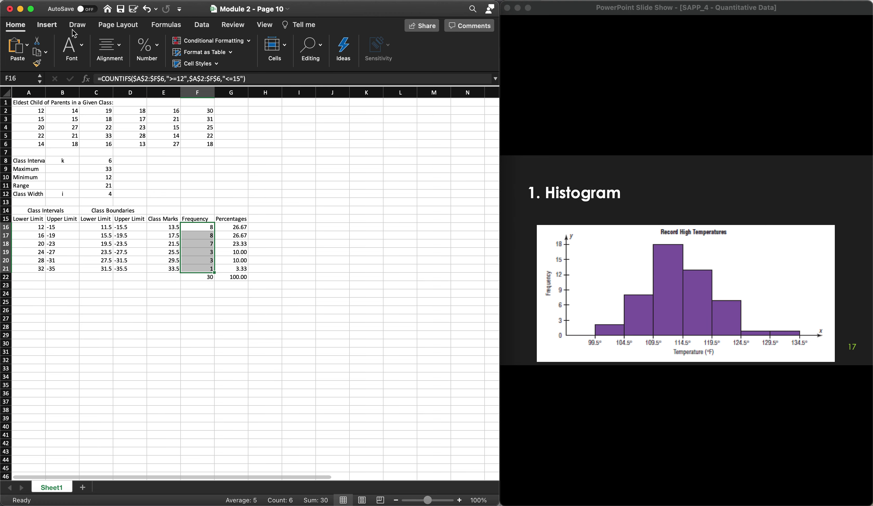
{"action": "left_click", "coordinate": [48, 25]}
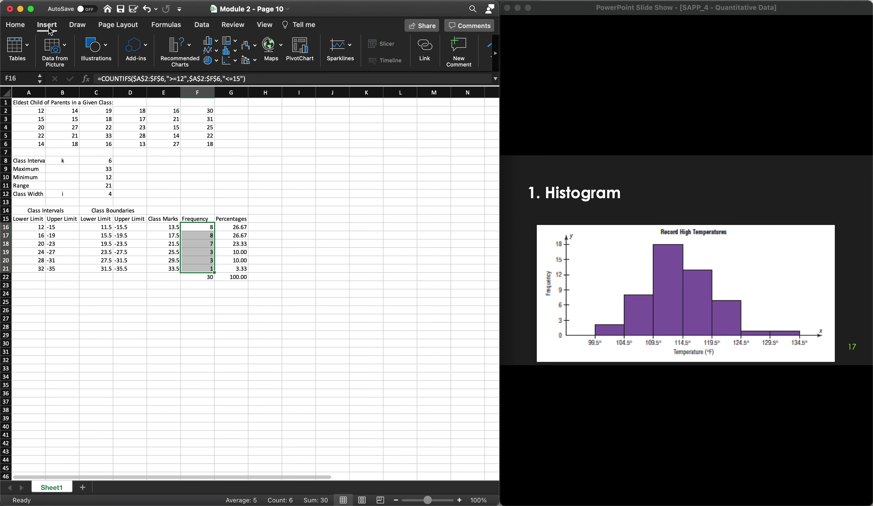
{"action": "left_click", "coordinate": [217, 44]}
{"action": "left_click", "coordinate": [217, 43]}
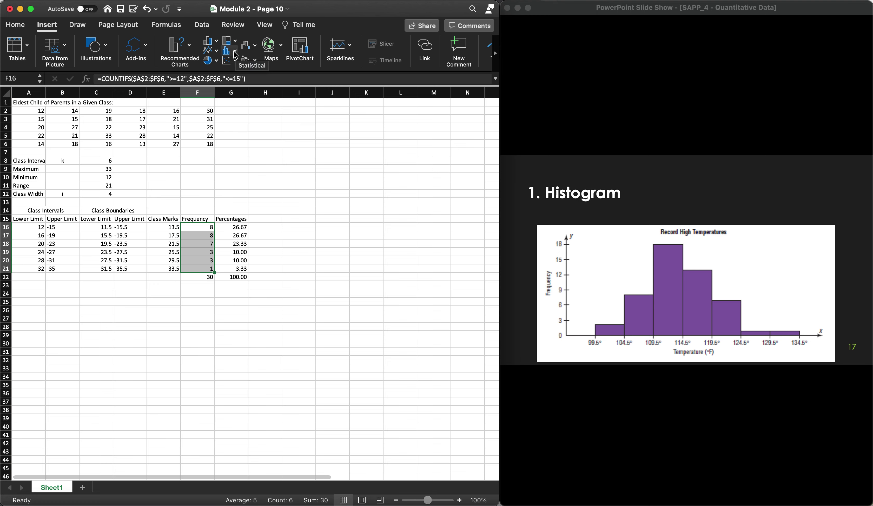
{"action": "left_click", "coordinate": [235, 52]}
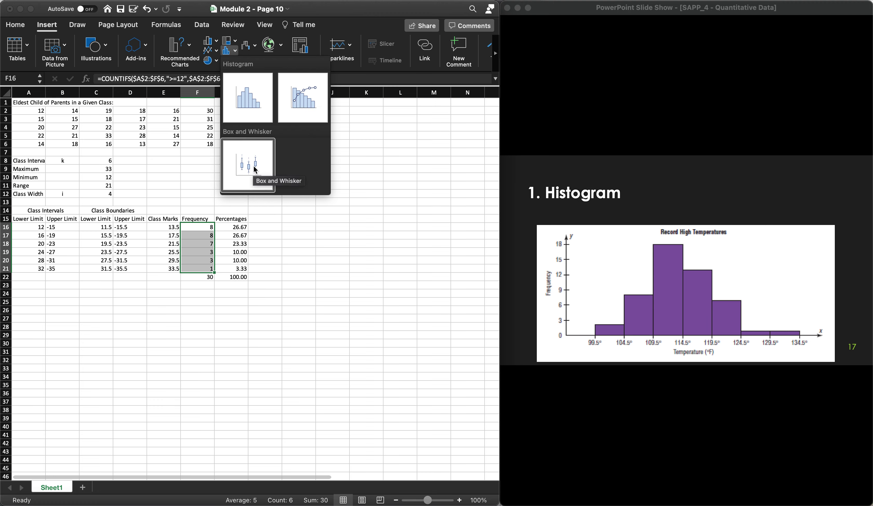
{"action": "left_click", "coordinate": [259, 104]}
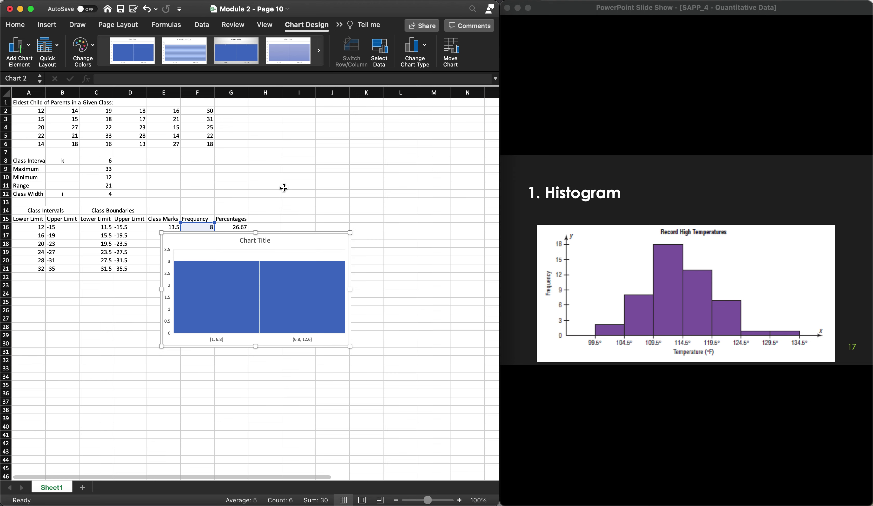
{"action": "left_click_drag", "start_coordinate": [282, 234], "coordinate": [305, 306]}
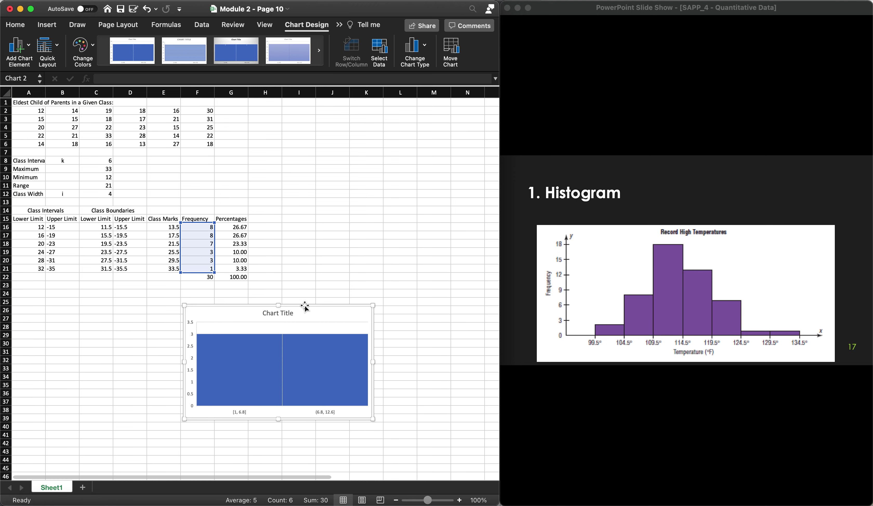
Step: Set the histogram's chart title to "Eldest Child of Parents"
{"action": "left_click", "coordinate": [285, 314]}
{"action": "double_click", "coordinate": [285, 314]}
{"action": "triple_click", "coordinate": [285, 314]}
{"action": "double_click", "coordinate": [286, 315]}
{"action": "triple_click", "coordinate": [285, 314]}
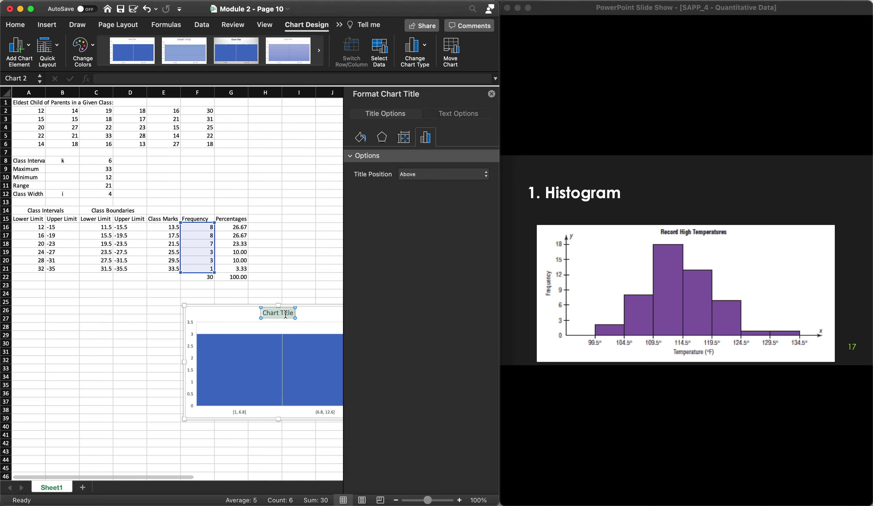
{"action": "type", "text": "El"}
{"action": "type", "text": "of Parest"}
{"action": "key", "text": "BackSpace"}
{"action": "key", "text": "BackSpace"}
{"action": "type", "text": "nts"}
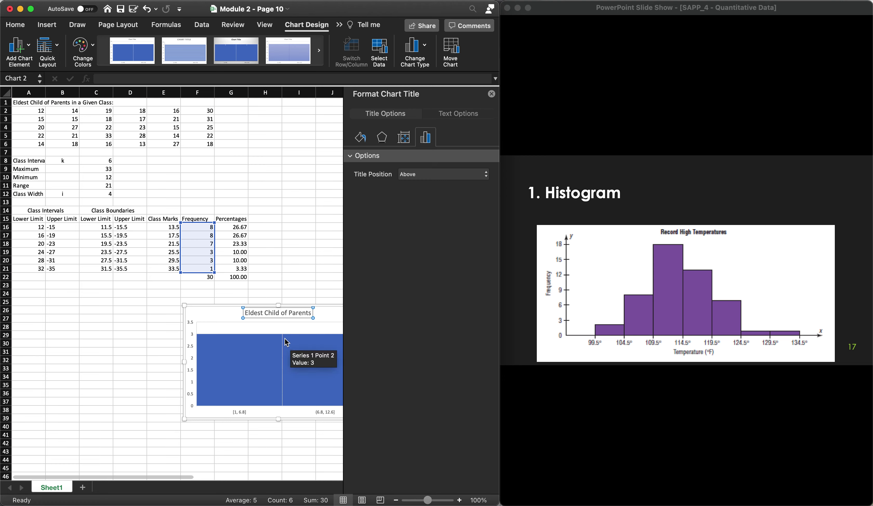
Step: Move the histogram clear of the formatting pane and examine its horizontal axis options for gap width and tick marks
{"action": "left_click_drag", "start_coordinate": [317, 306], "coordinate": [250, 307]}
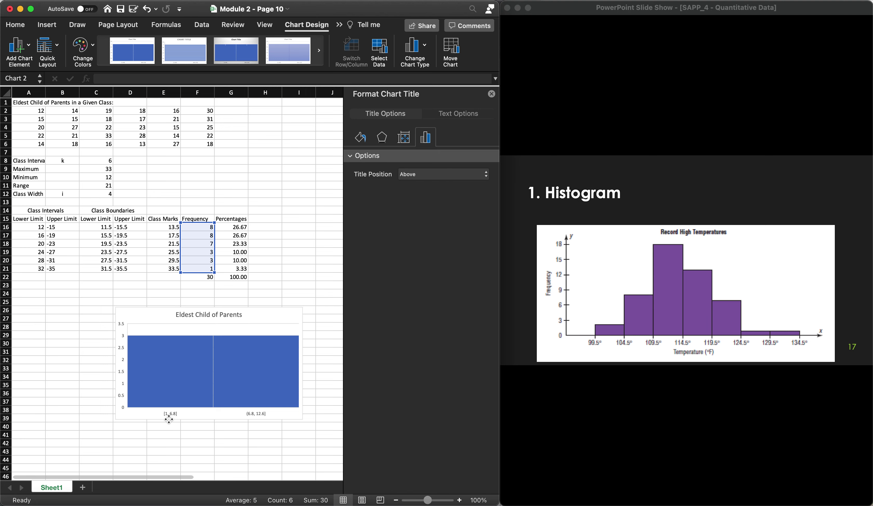
{"action": "left_click", "coordinate": [174, 413]}
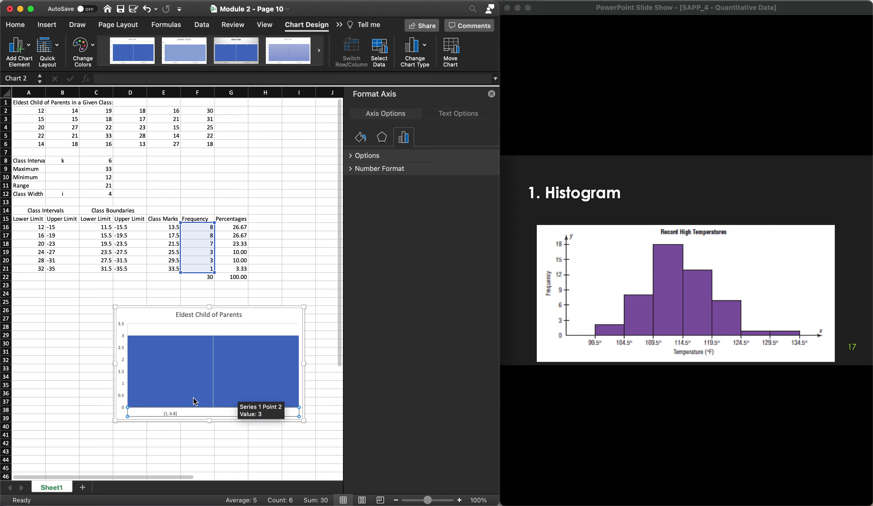
{"action": "right_click", "coordinate": [172, 414]}
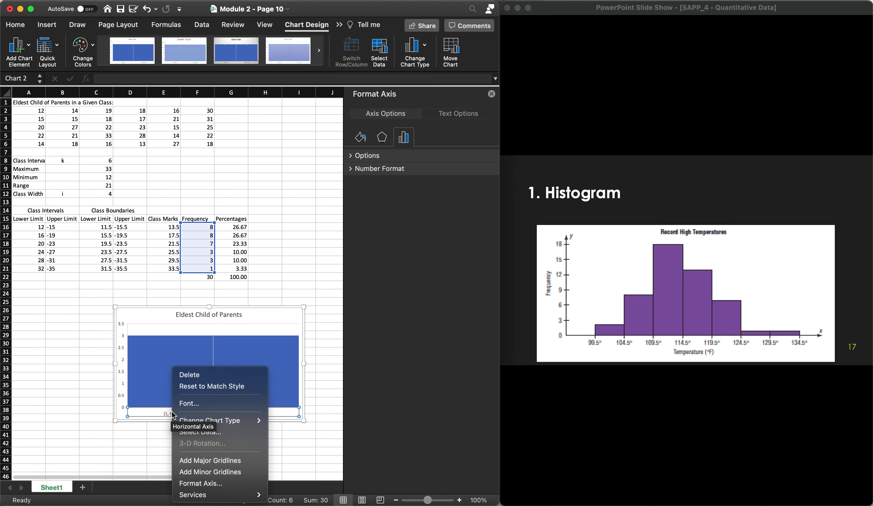
{"action": "left_click", "coordinate": [202, 483]}
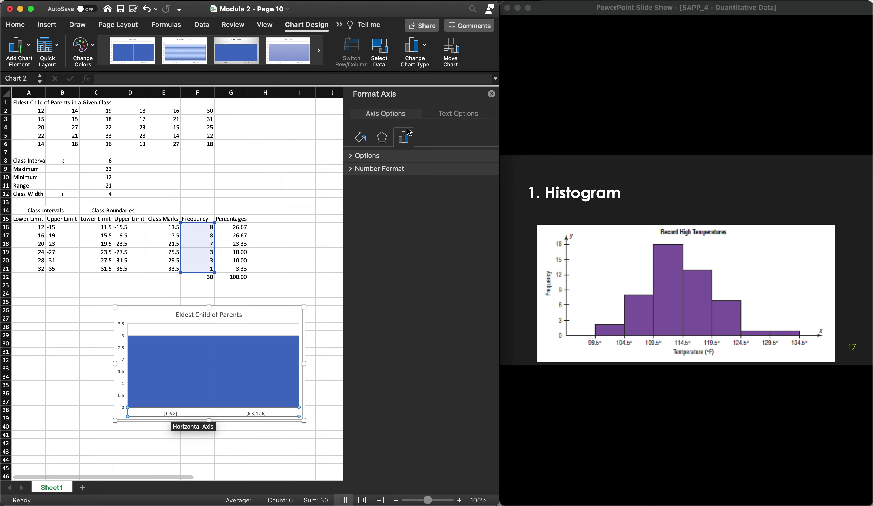
{"action": "left_click", "coordinate": [367, 156]}
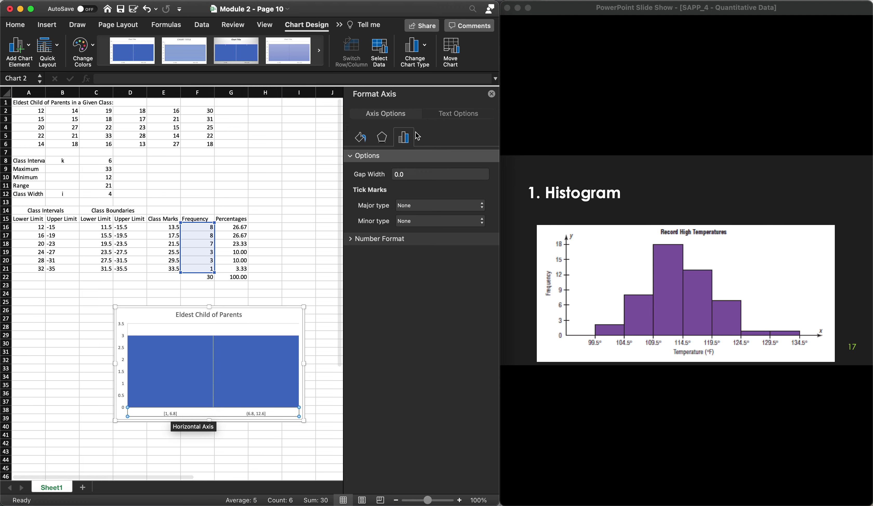
{"action": "left_click", "coordinate": [350, 156]}
{"action": "left_click", "coordinate": [352, 157]}
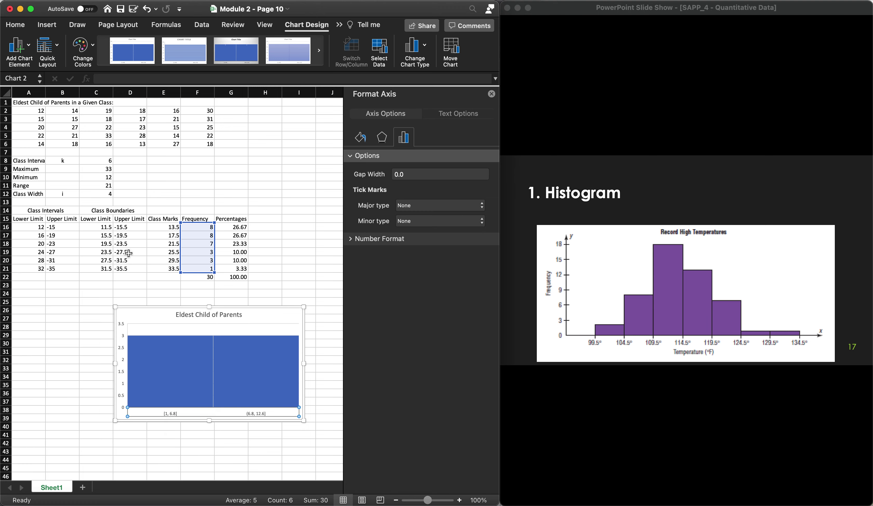
{"action": "left_click", "coordinate": [425, 174]}
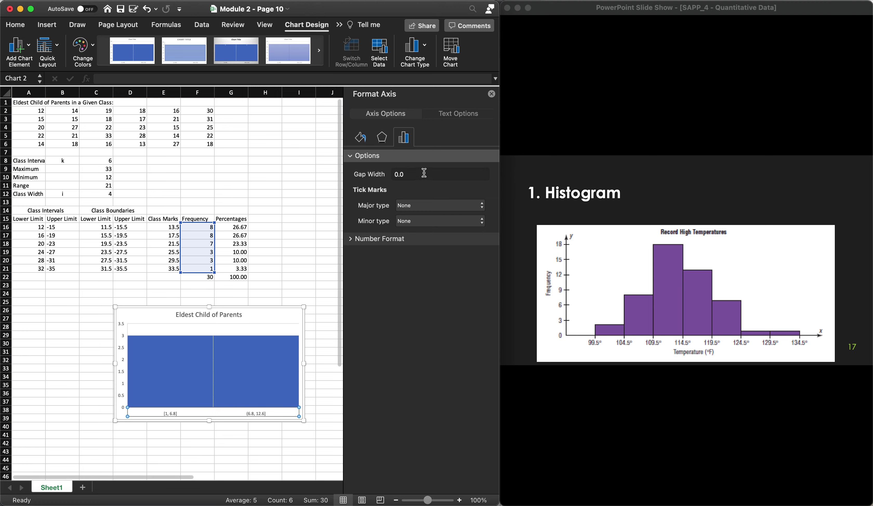
{"action": "double_click", "coordinate": [419, 177]}
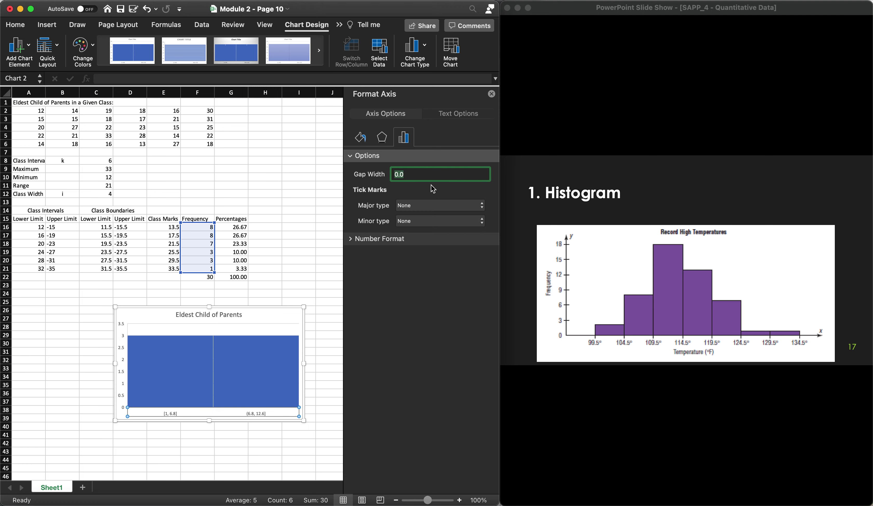
{"action": "left_click", "coordinate": [448, 174]}
{"action": "left_click", "coordinate": [491, 94]}
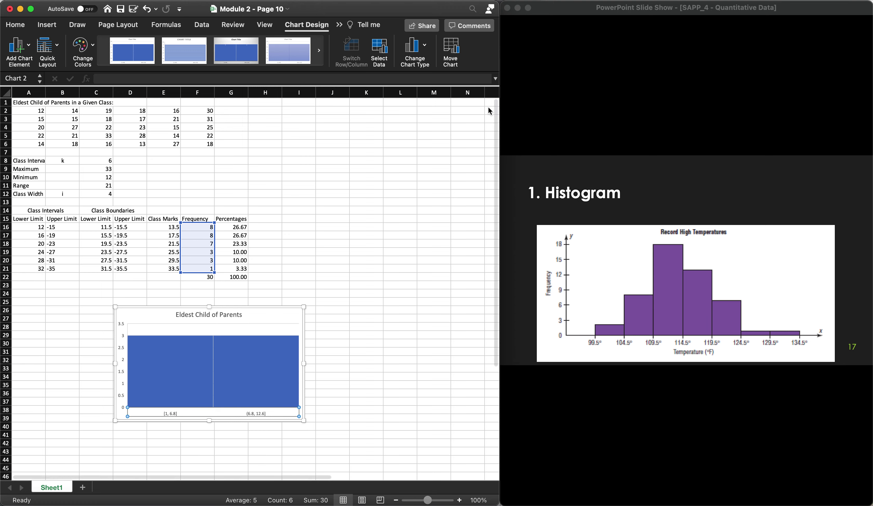
Step: Delete the histogram chart from the worksheet
{"action": "left_click", "coordinate": [267, 311]}
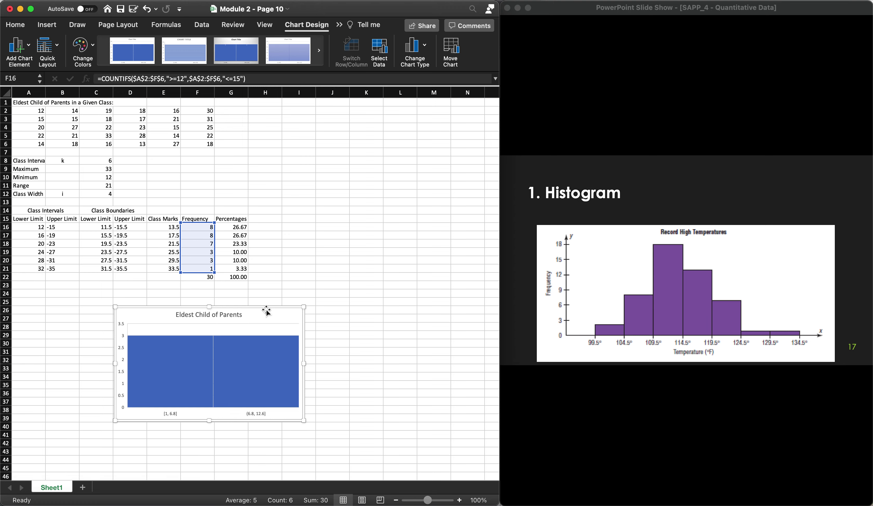
{"action": "key", "text": "Delete"}
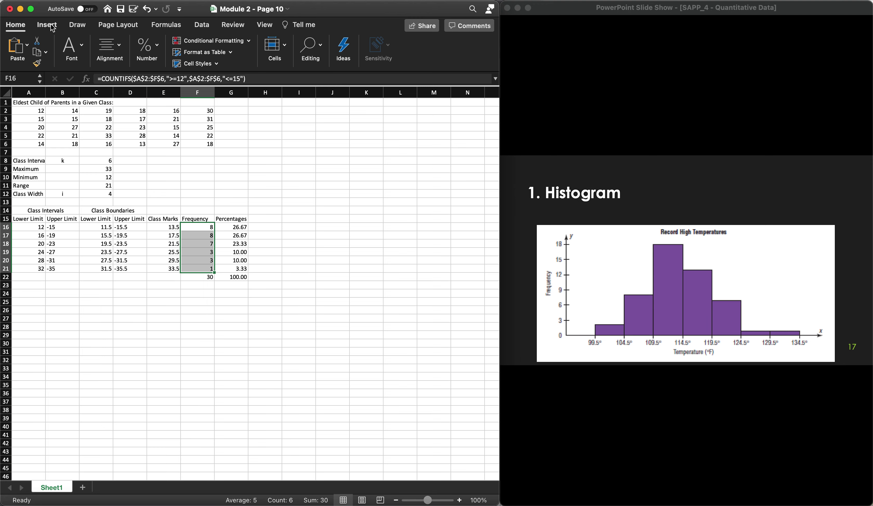
Step: Insert a 2-D clustered column chart of the frequencies in F16:F21 and place it below the frequency table
{"action": "left_click", "coordinate": [59, 31]}
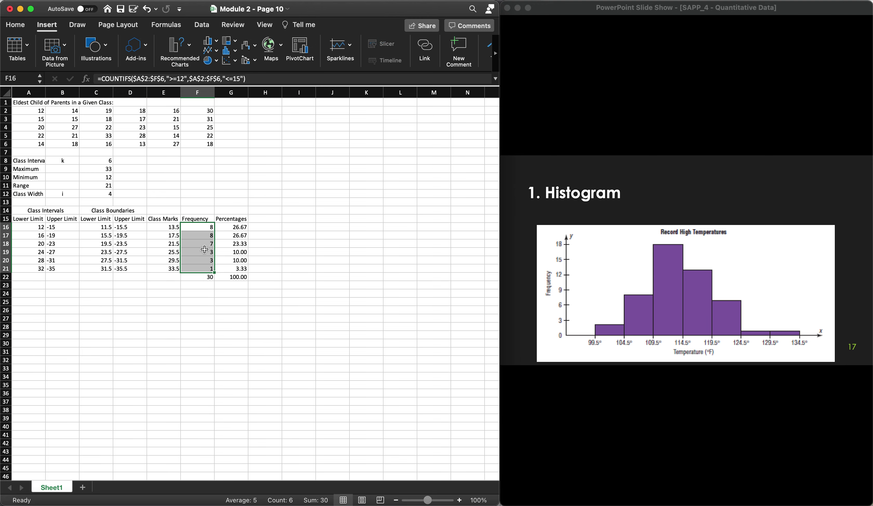
{"action": "left_click", "coordinate": [216, 41]}
{"action": "left_click", "coordinate": [237, 90]}
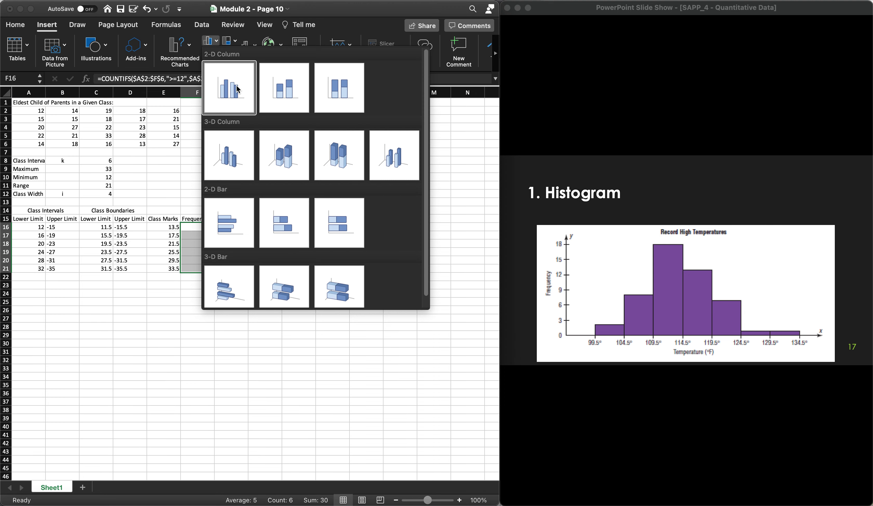
{"action": "left_click_drag", "start_coordinate": [272, 232], "coordinate": [268, 295]}
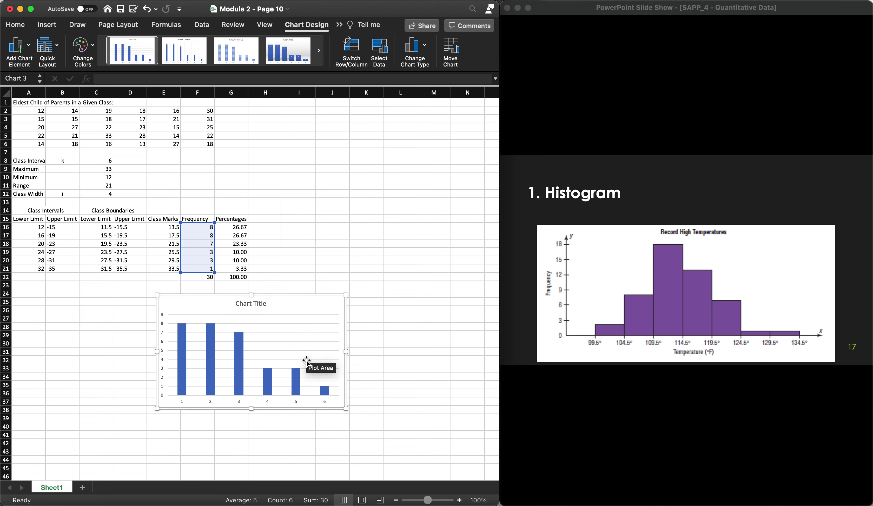
Step: Open the data series formatting options for the columns and move the chart clear of the formatting pane
{"action": "left_click", "coordinate": [267, 382]}
{"action": "right_click", "coordinate": [267, 382]}
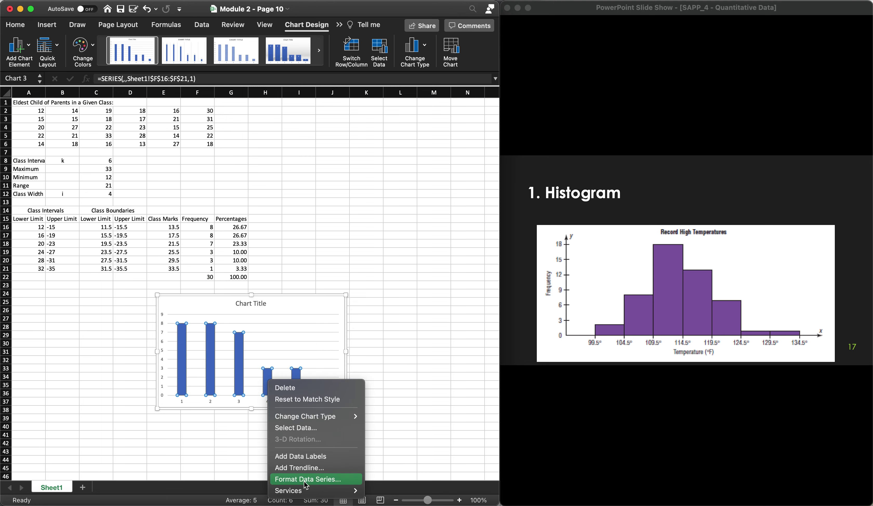
{"action": "left_click", "coordinate": [315, 479]}
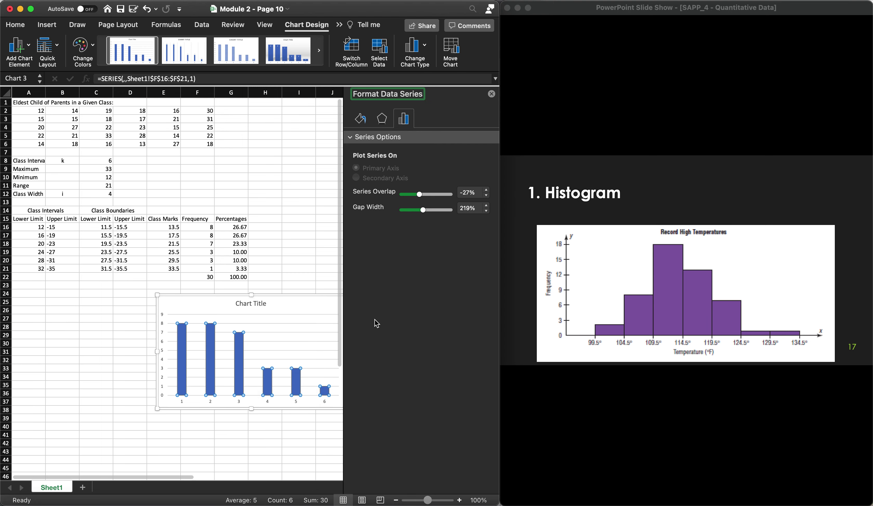
{"action": "left_click_drag", "start_coordinate": [306, 295], "coordinate": [257, 297]}
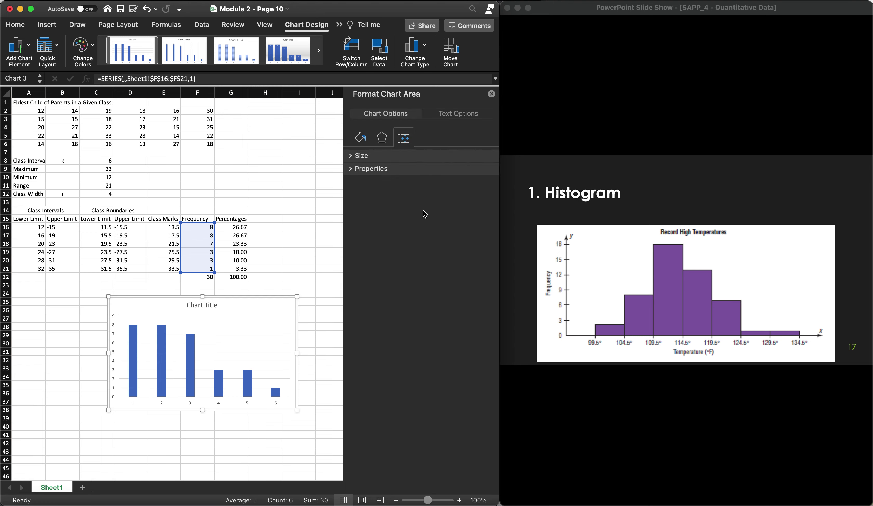
{"action": "left_click", "coordinate": [355, 158]}
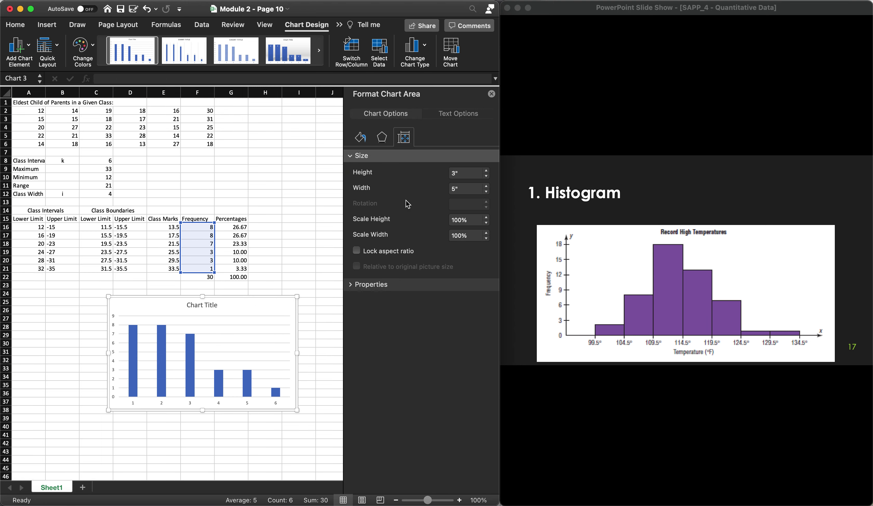
{"action": "left_click", "coordinate": [353, 288]}
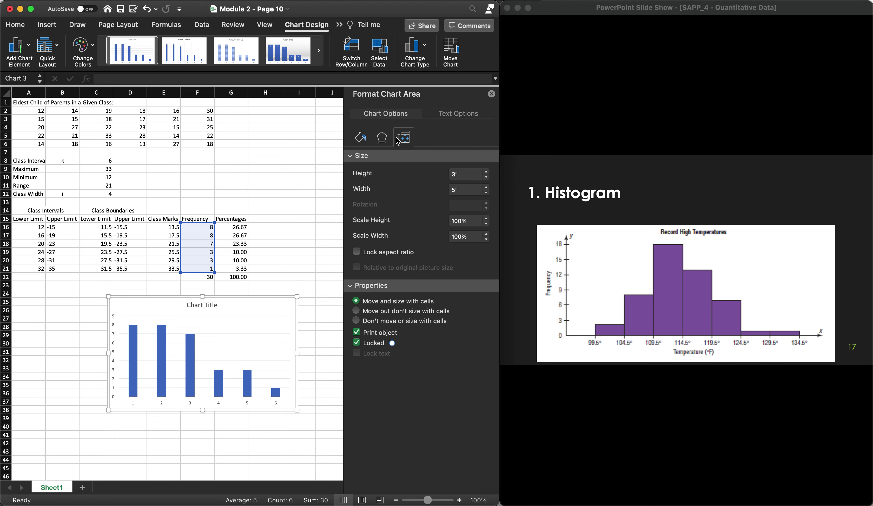
{"action": "left_click", "coordinate": [383, 140]}
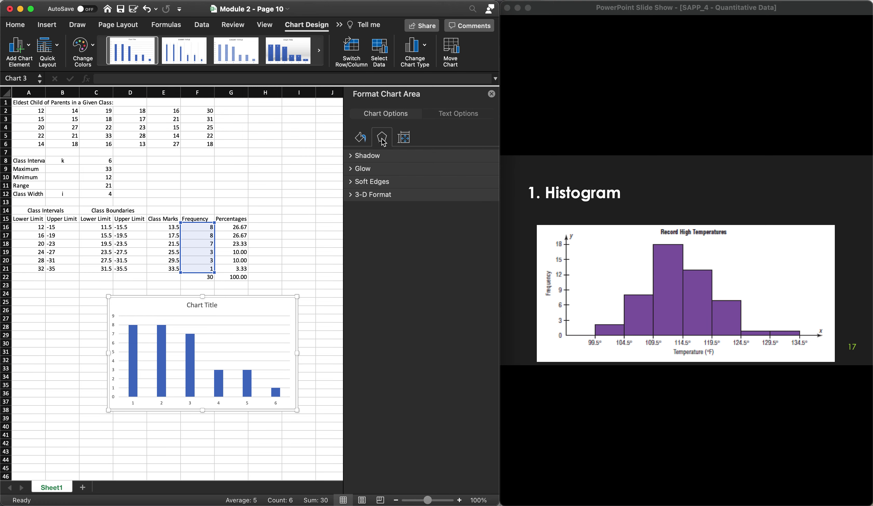
Step: Set the gap width of the frequency columns to 0% in the data series options
{"action": "left_click", "coordinate": [248, 383]}
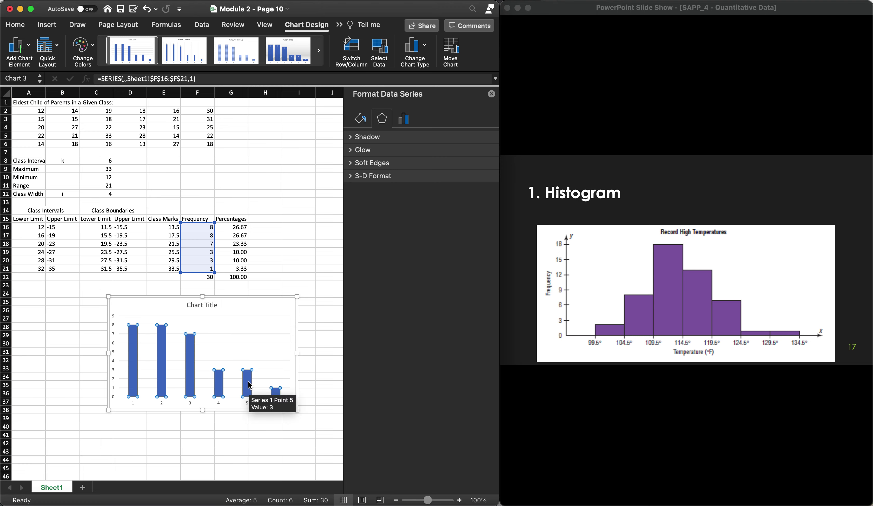
{"action": "right_click", "coordinate": [248, 382]}
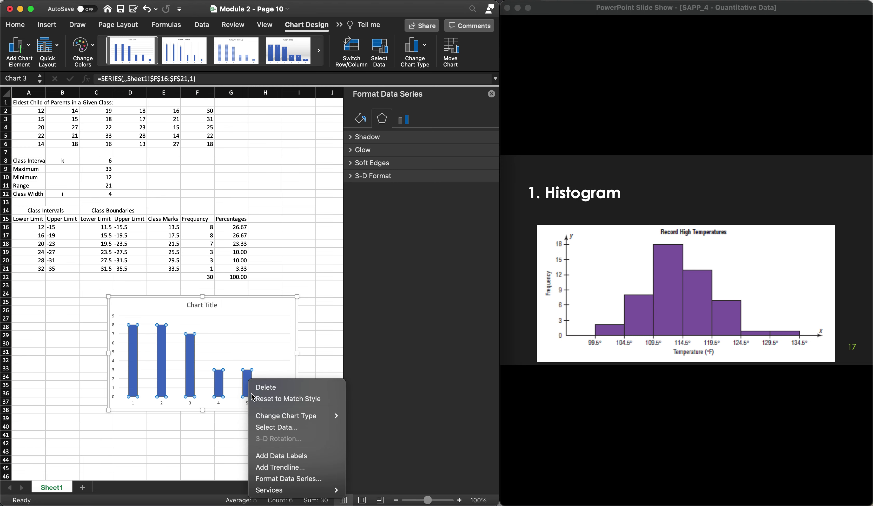
{"action": "left_click", "coordinate": [281, 479]}
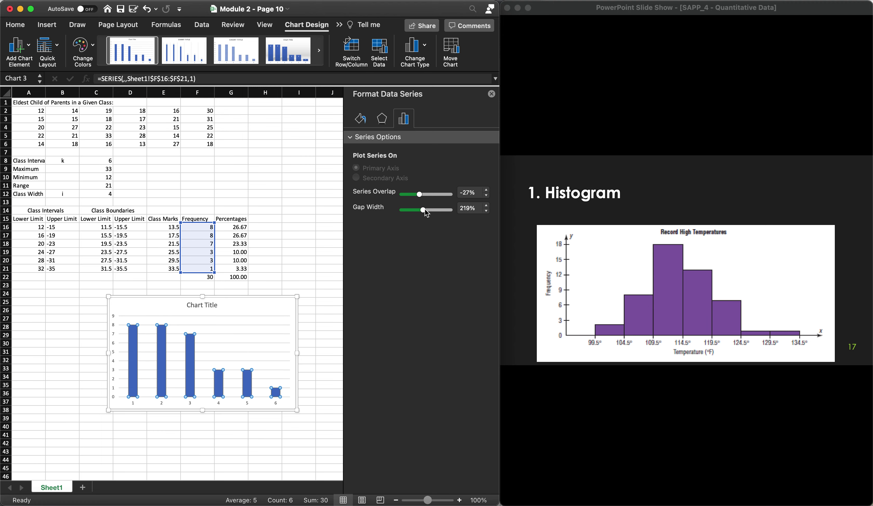
{"action": "left_click_drag", "start_coordinate": [425, 209], "coordinate": [397, 209]}
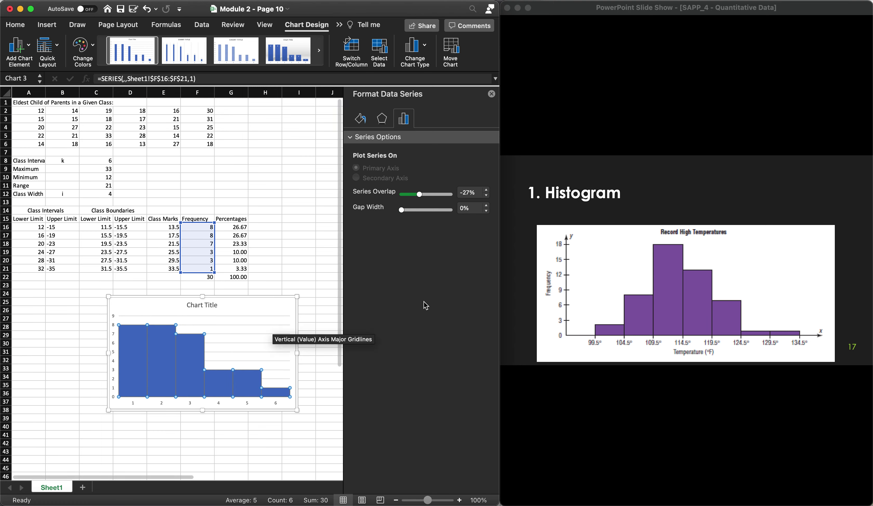
Step: Give the histogram columns a solid black border
{"action": "left_click", "coordinate": [230, 331]}
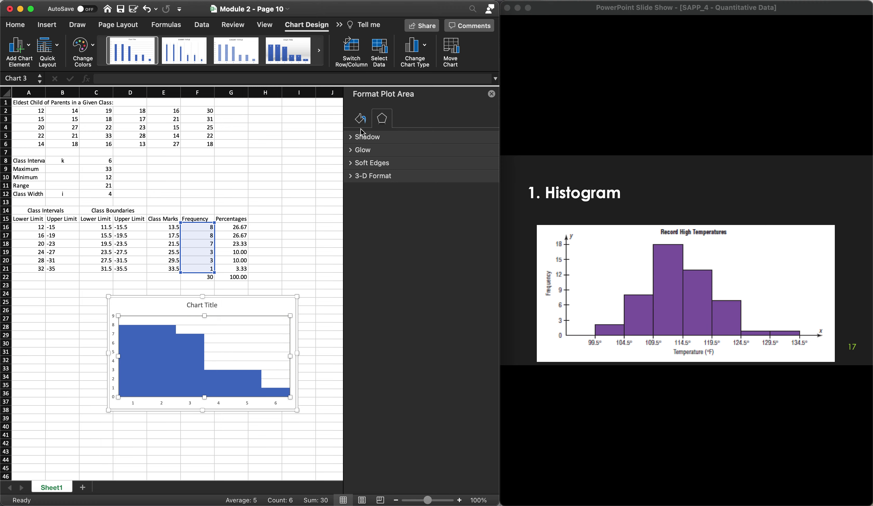
{"action": "left_click", "coordinate": [360, 120]}
{"action": "left_click", "coordinate": [180, 364]}
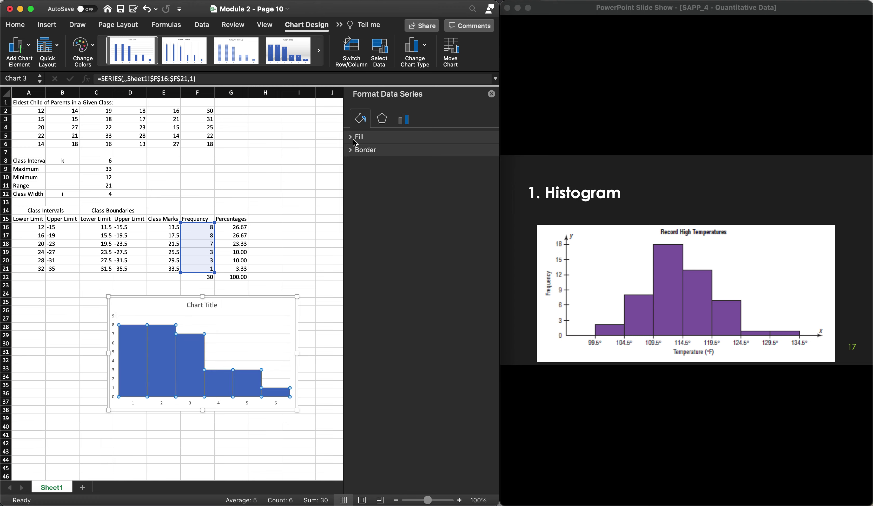
{"action": "left_click", "coordinate": [352, 151]}
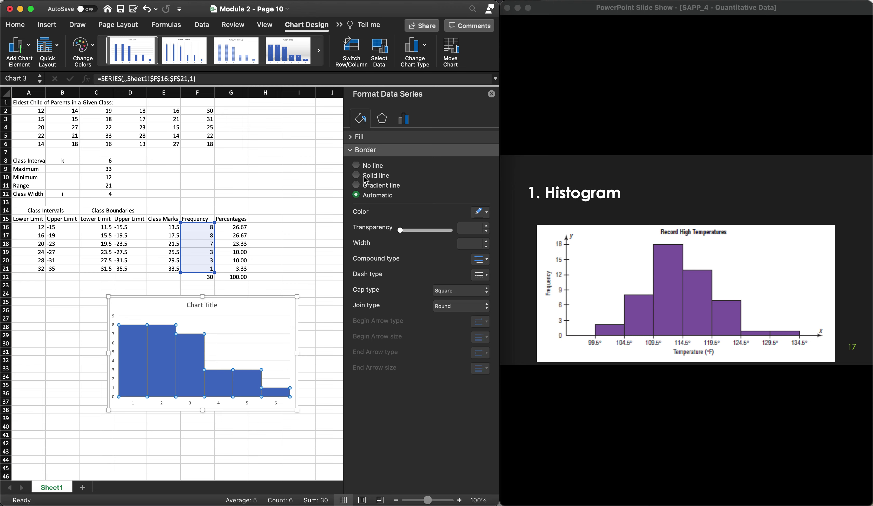
{"action": "left_click_drag", "start_coordinate": [399, 229], "coordinate": [393, 232]}
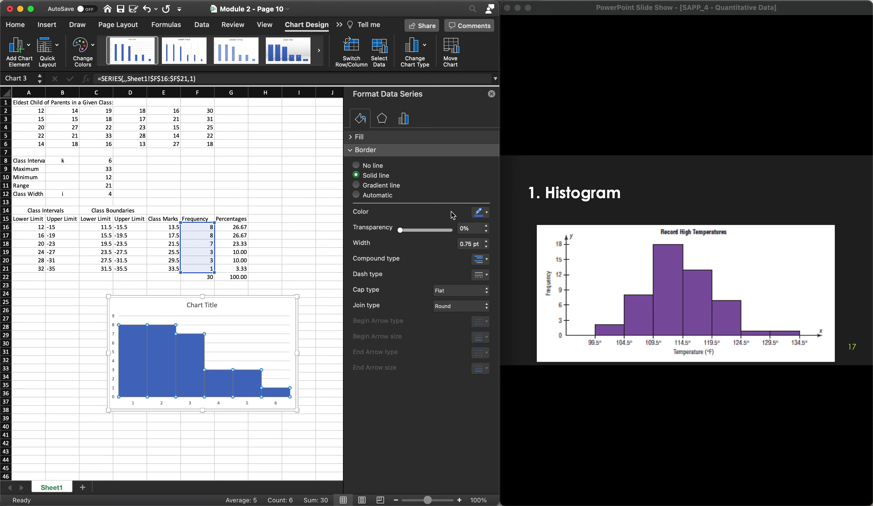
{"action": "left_click", "coordinate": [487, 213]}
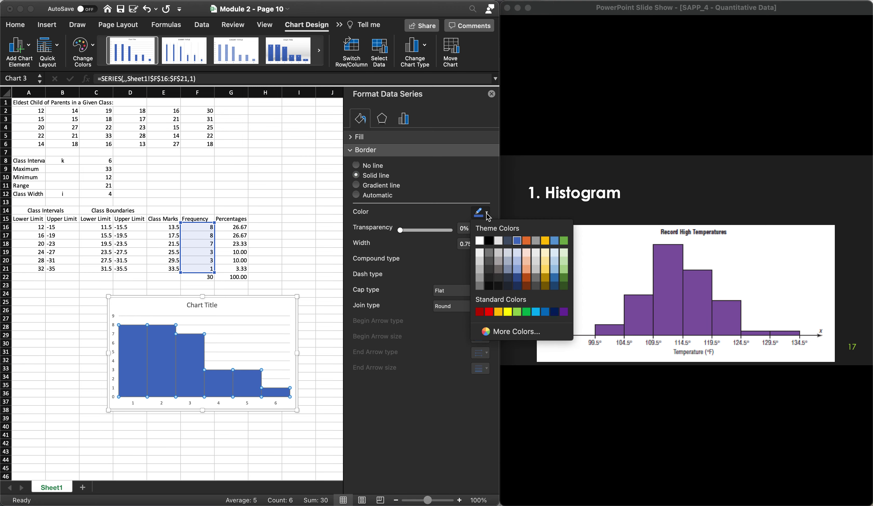
{"action": "left_click", "coordinate": [489, 241]}
Step: Set the histogram columns' border width to 1.5 pt and deselect the chart
{"action": "left_click", "coordinate": [486, 242]}
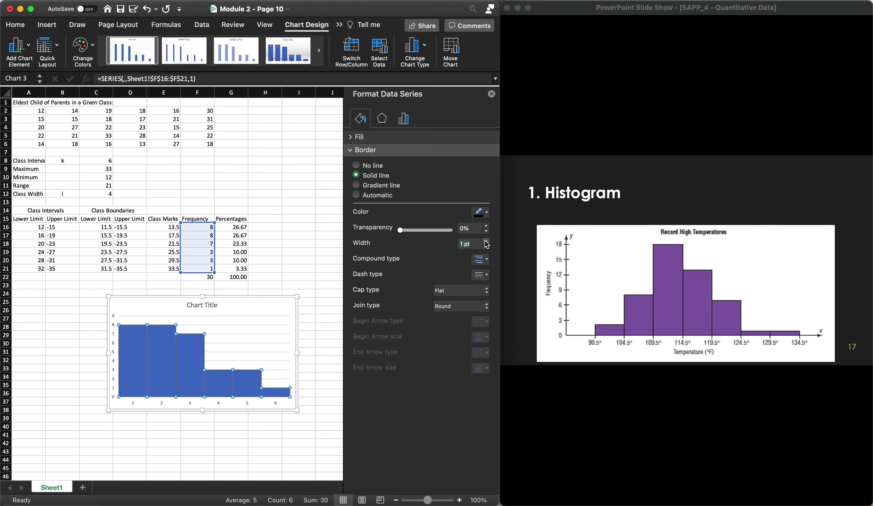
{"action": "left_click", "coordinate": [487, 242]}
{"action": "left_click", "coordinate": [486, 242]}
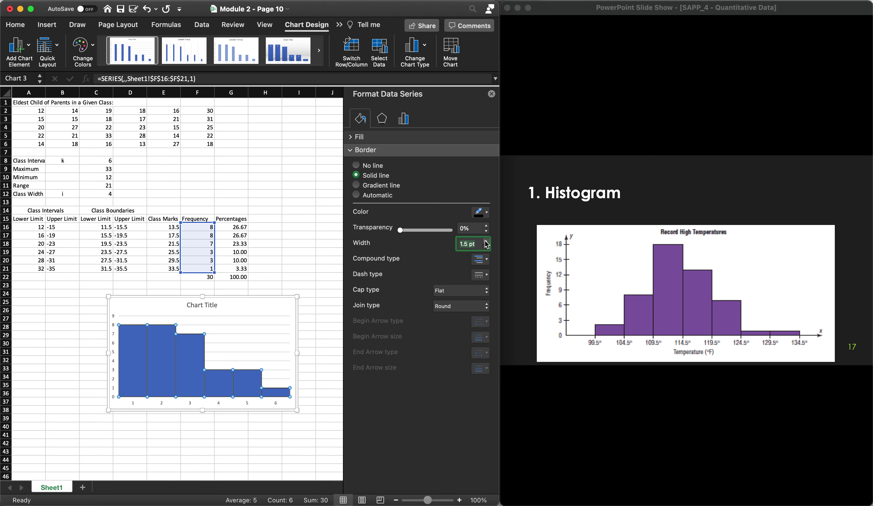
{"action": "left_click", "coordinate": [245, 325]}
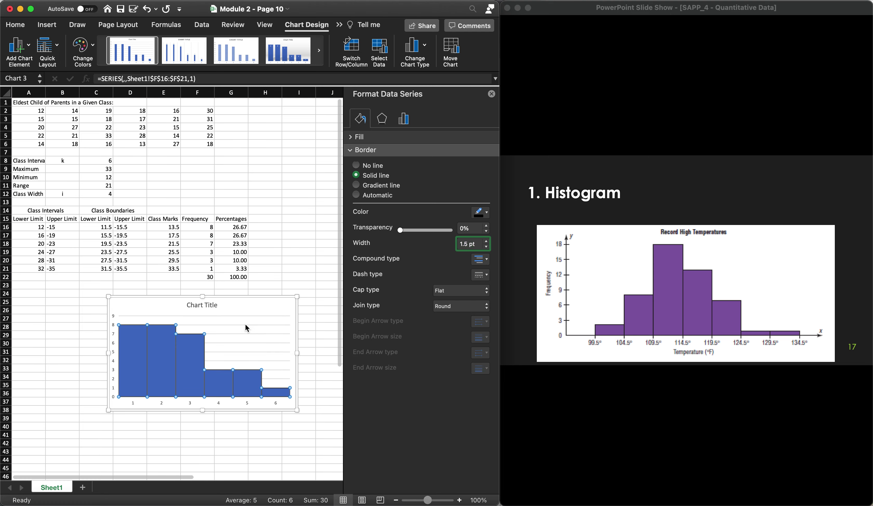
{"action": "left_click", "coordinate": [245, 325]}
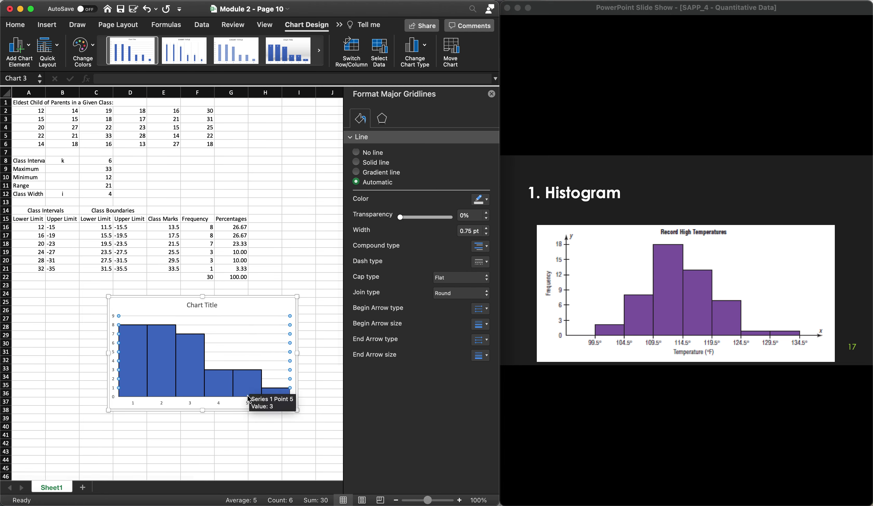
{"action": "left_click", "coordinate": [273, 315]}
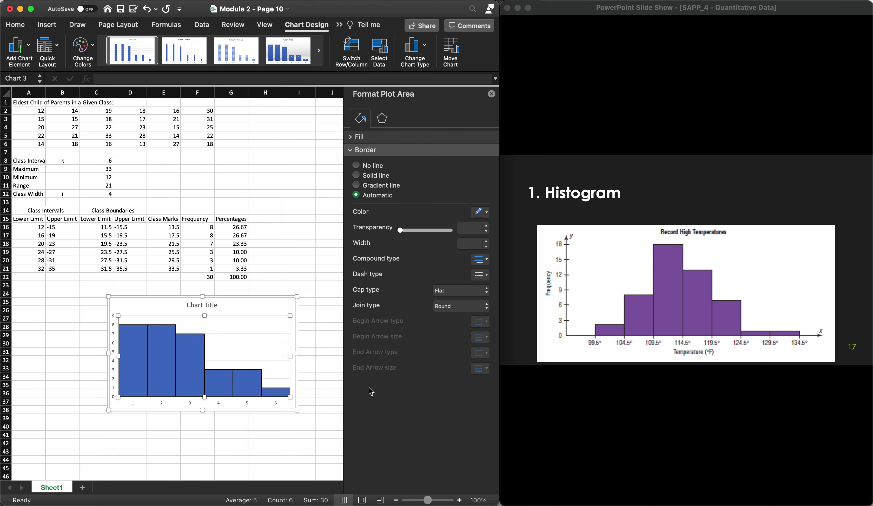
{"action": "left_click", "coordinate": [315, 425]}
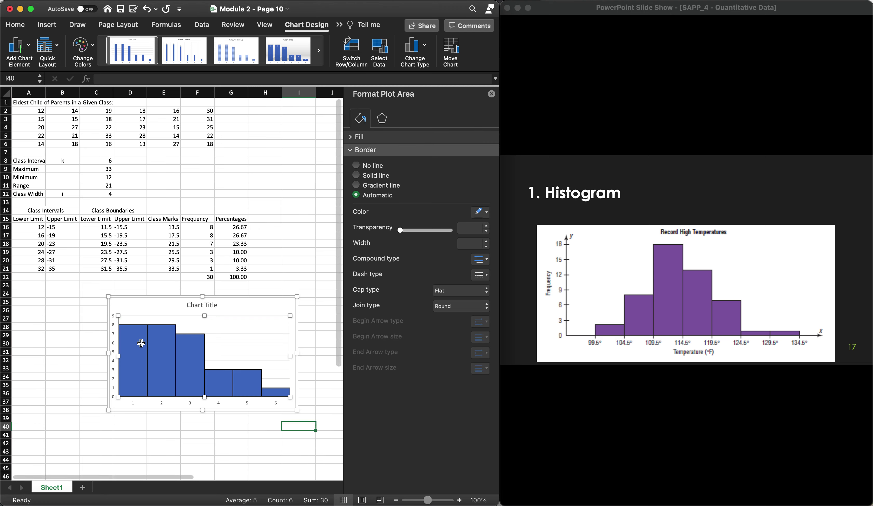
{"action": "left_click", "coordinate": [94, 329]}
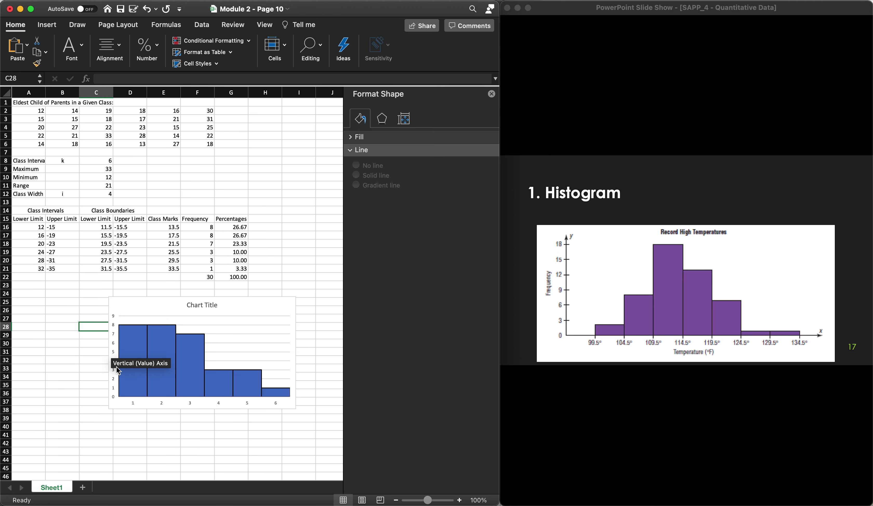
Step: Use the upper class boundaries in D16:D21 as the chart's horizontal axis labels and deselect the chart
{"action": "right_click", "coordinate": [222, 404]}
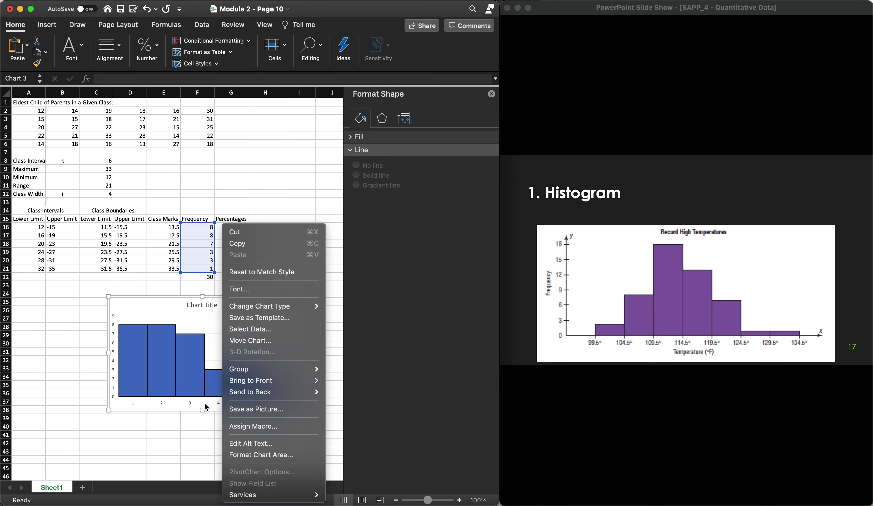
{"action": "left_click", "coordinate": [204, 403]}
{"action": "left_click", "coordinate": [215, 405]}
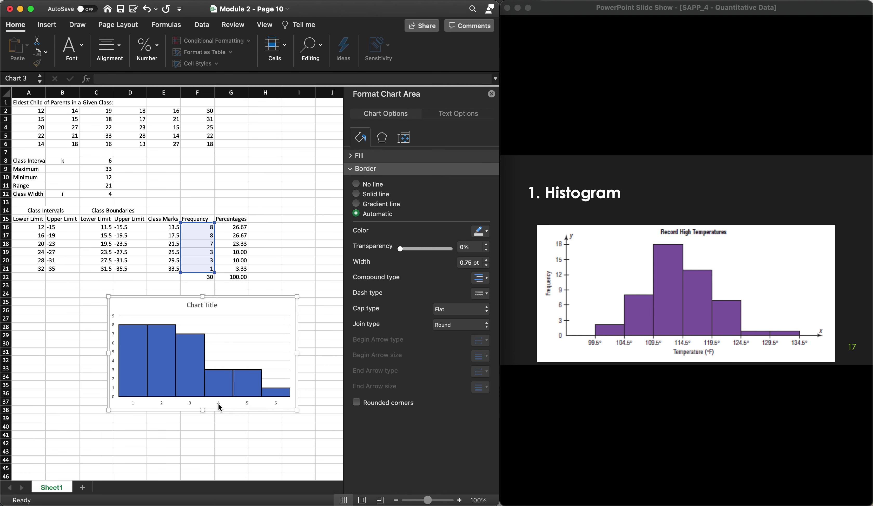
{"action": "left_click", "coordinate": [219, 403]}
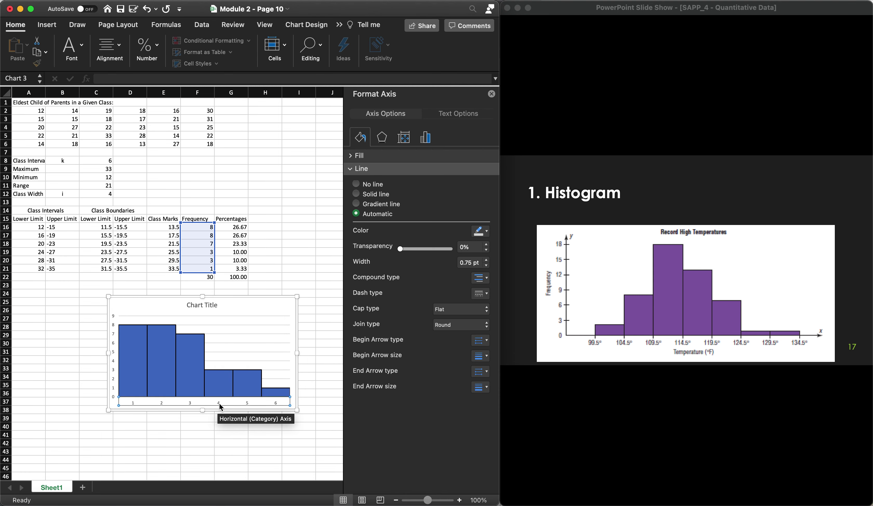
{"action": "right_click", "coordinate": [220, 405]}
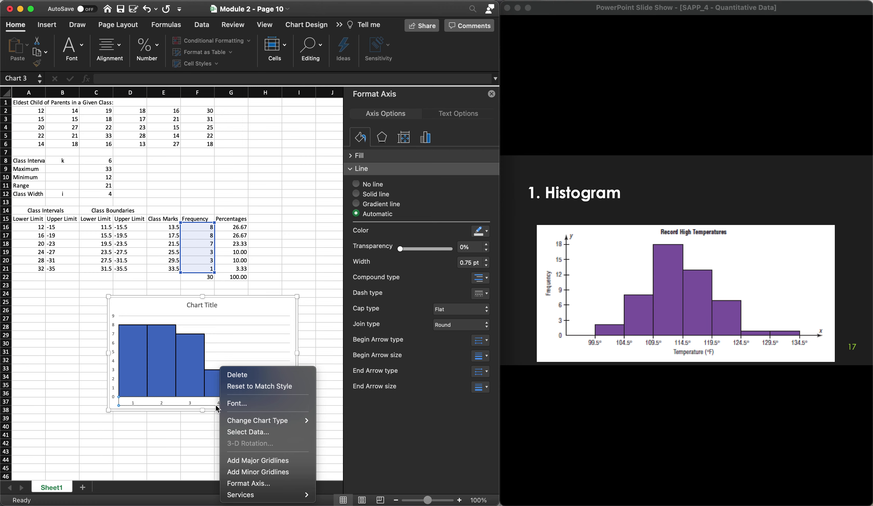
{"action": "left_click", "coordinate": [245, 433]}
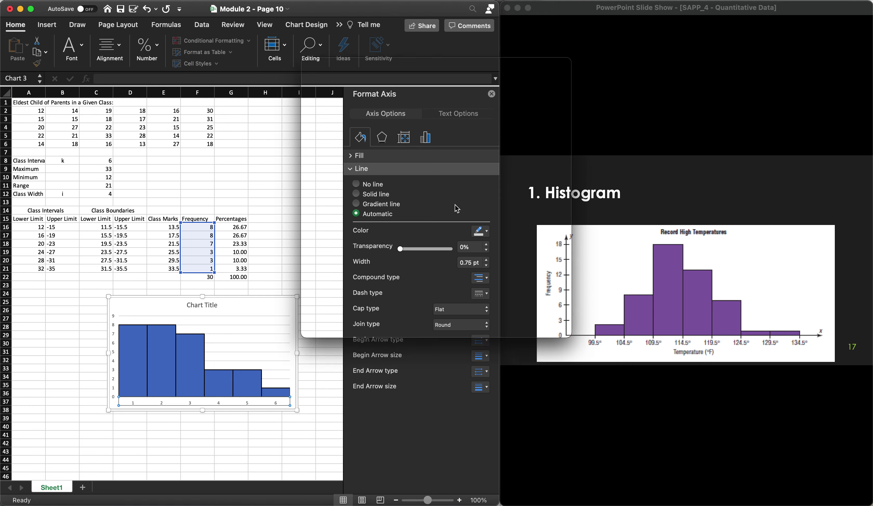
{"action": "left_click_drag", "start_coordinate": [520, 63], "coordinate": [498, 78]}
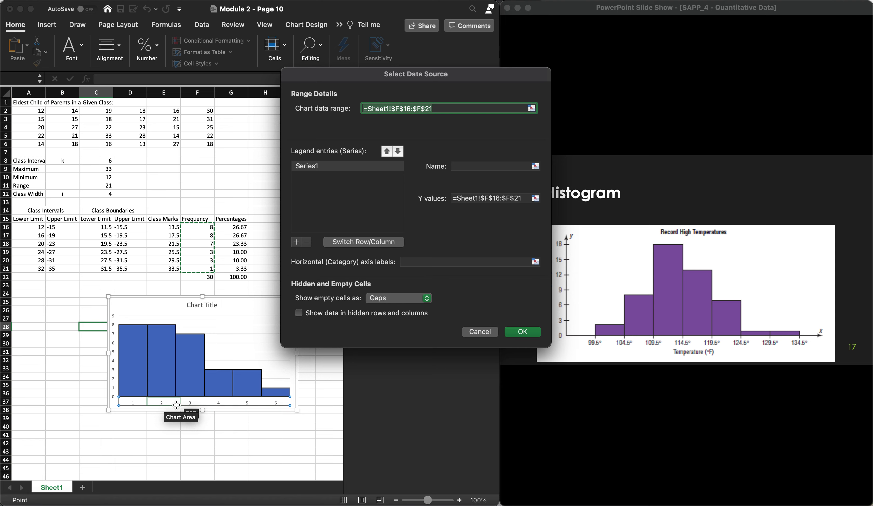
{"action": "left_click", "coordinate": [411, 261]}
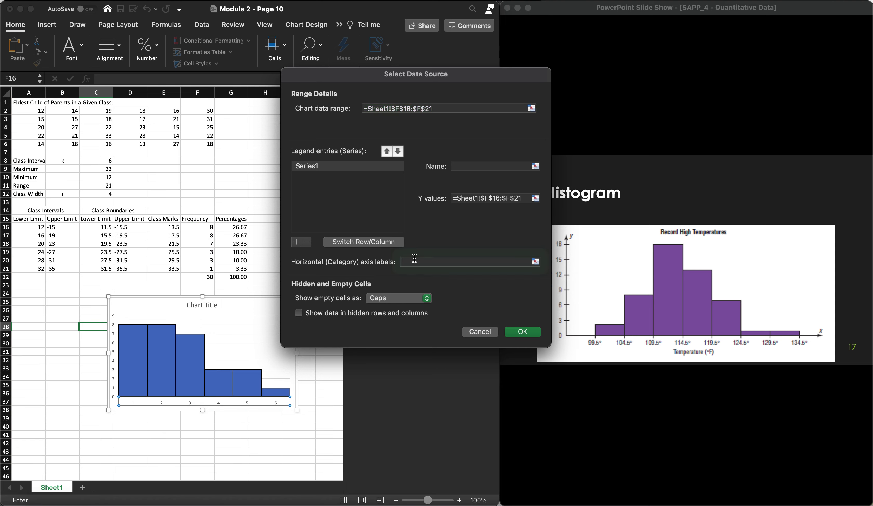
{"action": "left_click", "coordinate": [535, 261]}
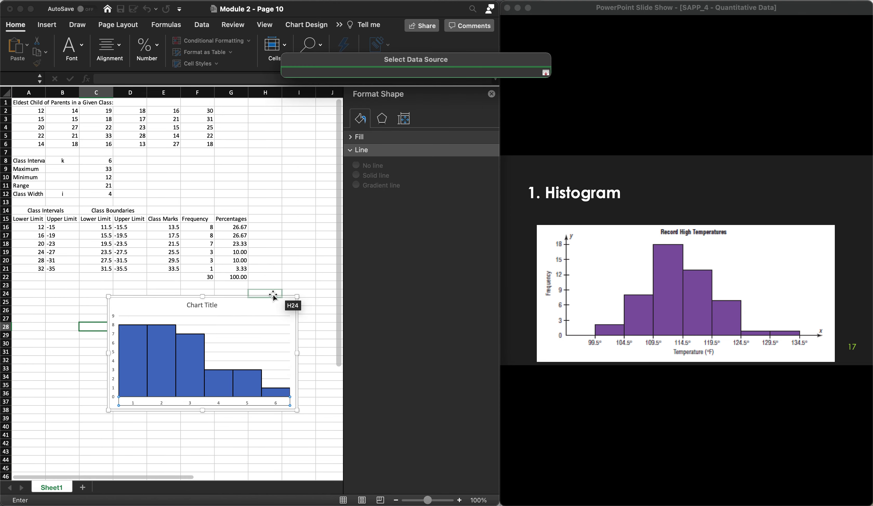
{"action": "left_click", "coordinate": [132, 230]}
{"action": "left_click_drag", "start_coordinate": [132, 229], "coordinate": [139, 268]}
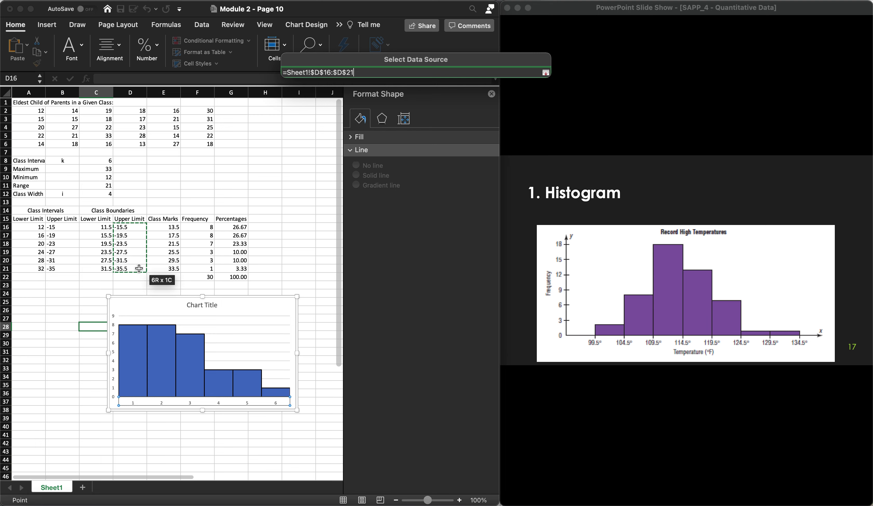
{"action": "key", "text": "Return"}
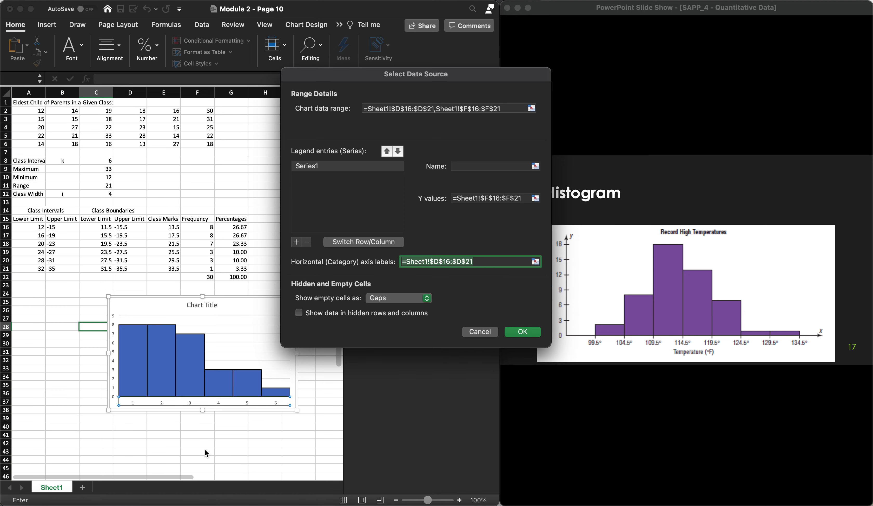
{"action": "left_click", "coordinate": [511, 330]}
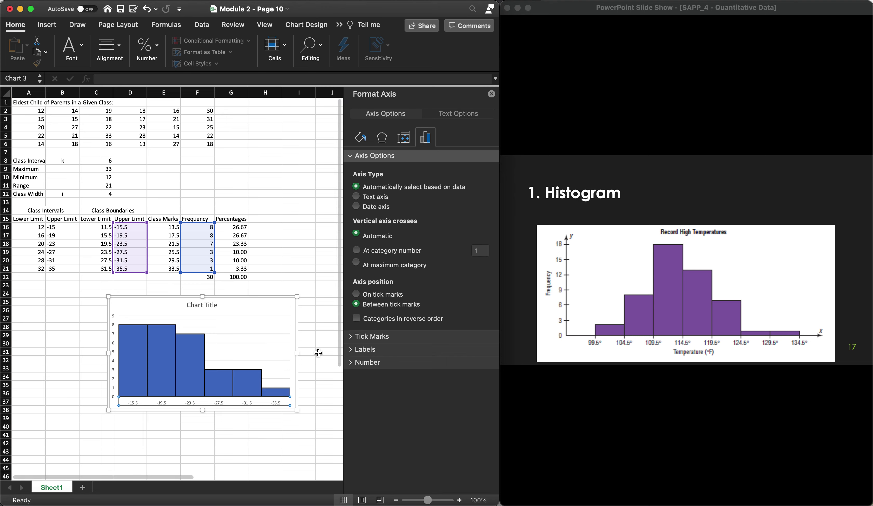
{"action": "left_click", "coordinate": [292, 278]}
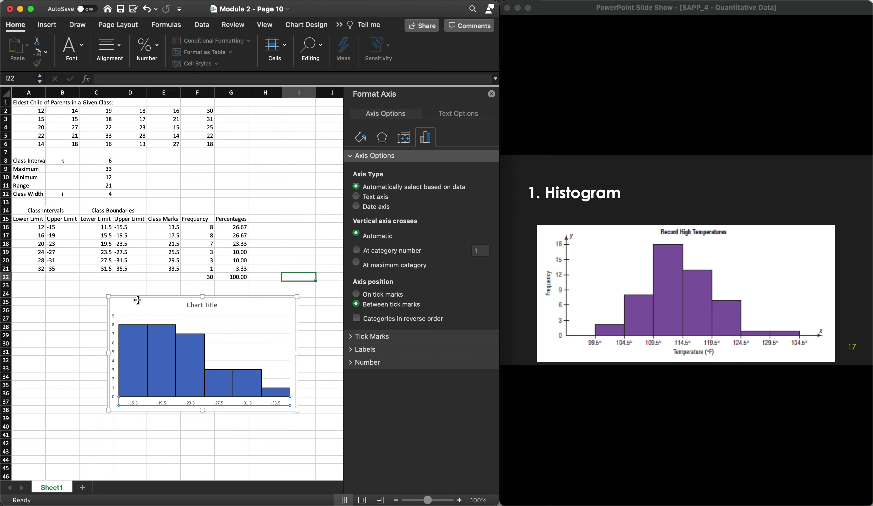
{"action": "key", "text": "Escape"}
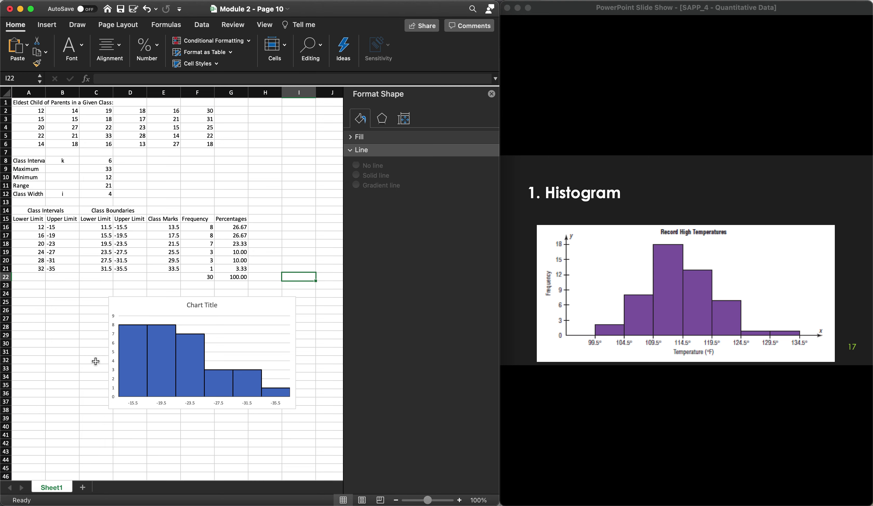
Step: Change the histogram's chart title to "Eldest Child of Parents Histogram" and finish the title edit
{"action": "left_click", "coordinate": [201, 305]}
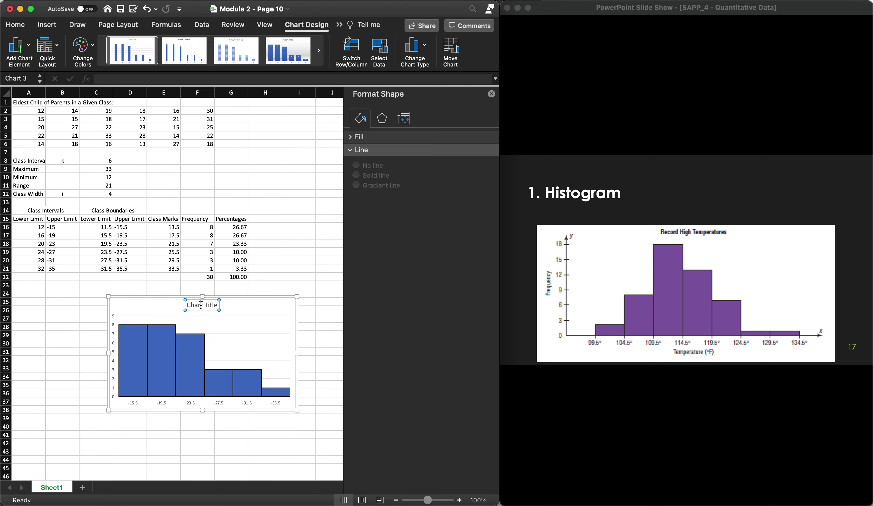
{"action": "double_click", "coordinate": [201, 306]}
{"action": "triple_click", "coordinate": [201, 306]}
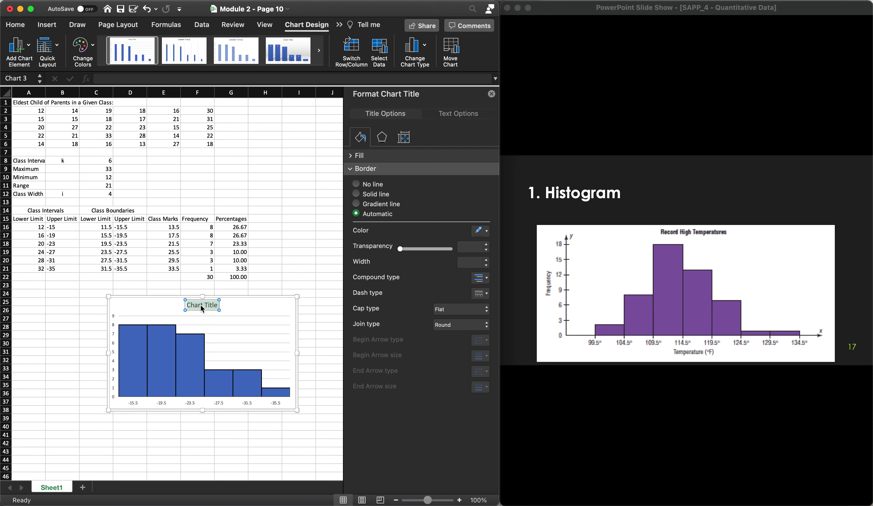
{"action": "type", "text": "Eldest Child of Parest"}
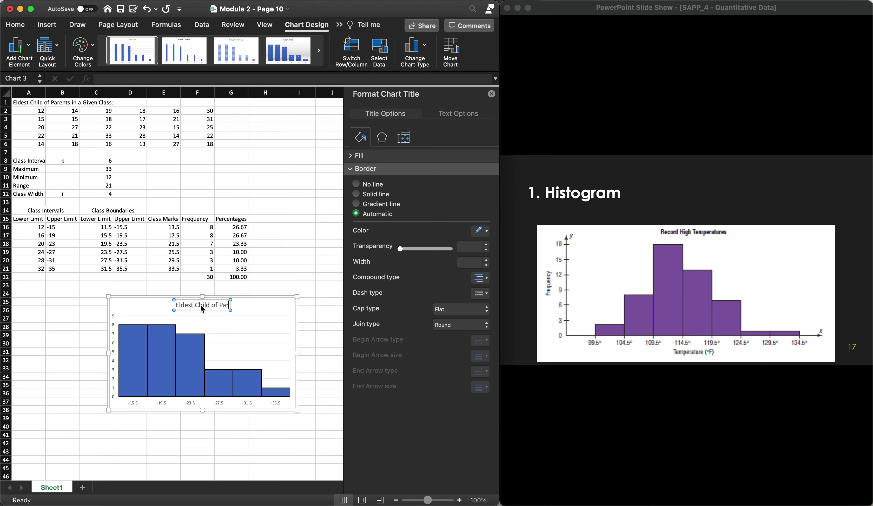
{"action": "key", "text": "BackSpace"}
{"action": "key", "text": "BackSpace"}
{"action": "type", "text": "nts Hist"}
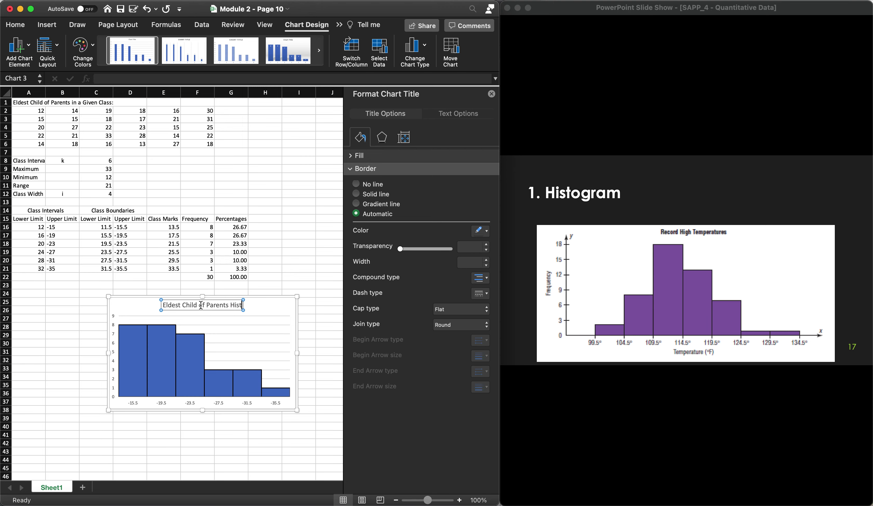
{"action": "type", "text": "ogram"}
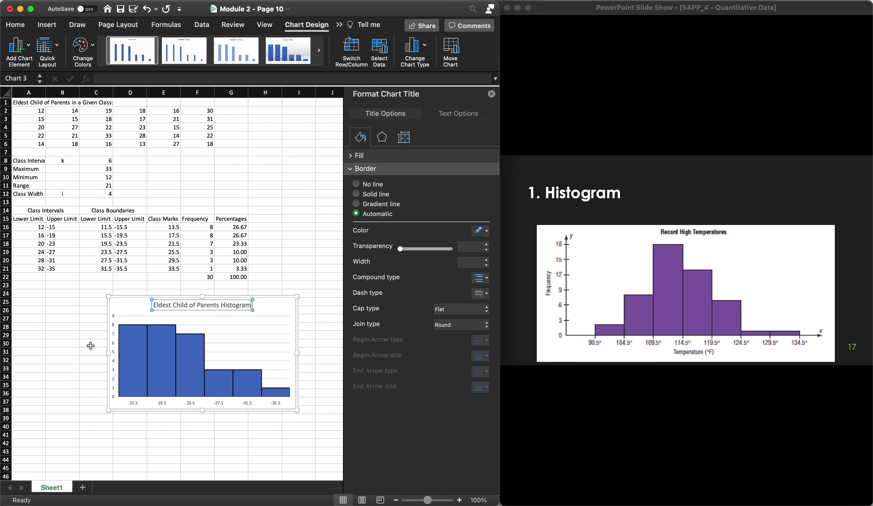
{"action": "left_click", "coordinate": [90, 346]}
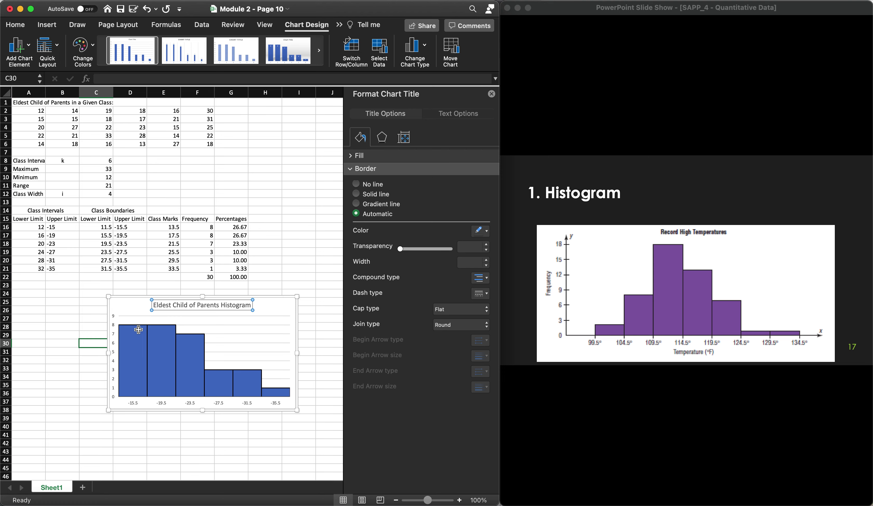
Step: Move the histogram below the frequency table so it starts in column A around row 31, and deselect it
{"action": "left_click_drag", "start_coordinate": [146, 296], "coordinate": [50, 275]}
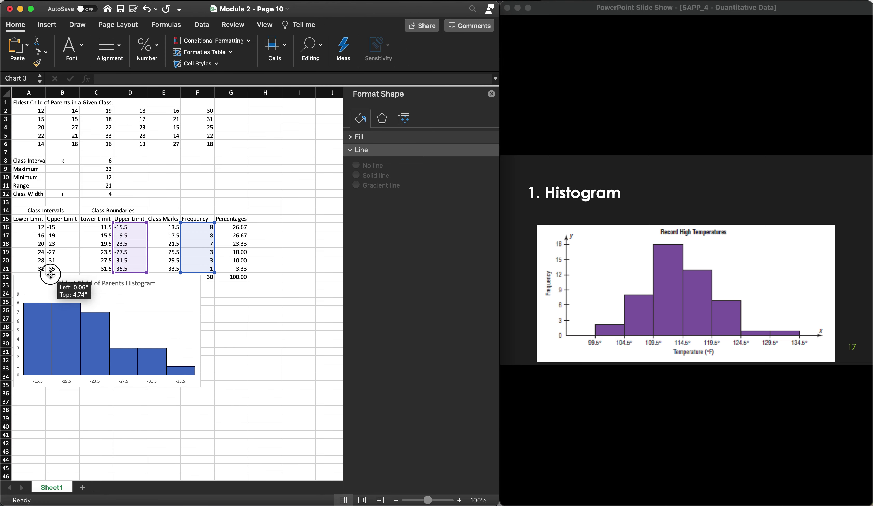
{"action": "left_click_drag", "start_coordinate": [265, 168], "coordinate": [291, 150]}
{"action": "scroll", "coordinate": [186, 387], "scroll_direction": "down", "scroll_amount": 3}
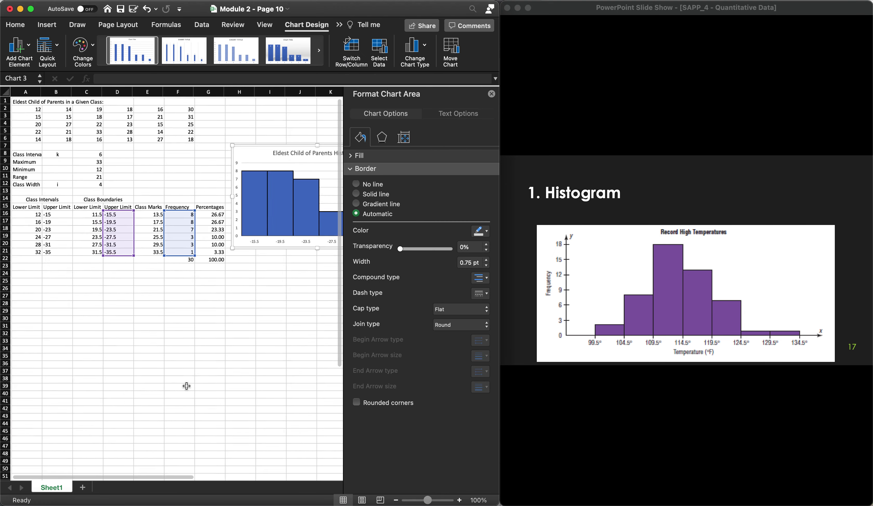
{"action": "left_click_drag", "start_coordinate": [248, 139], "coordinate": [52, 306]}
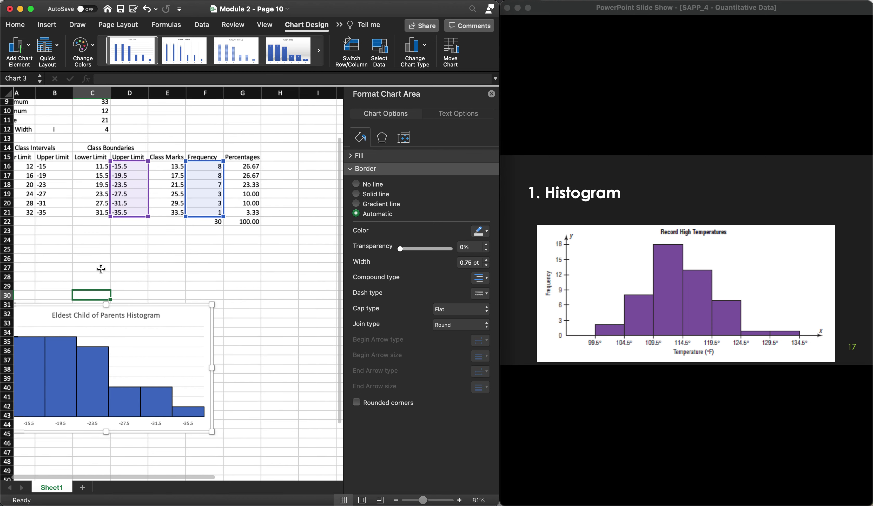
{"action": "scroll", "coordinate": [101, 269], "scroll_direction": "up", "scroll_amount": 3}
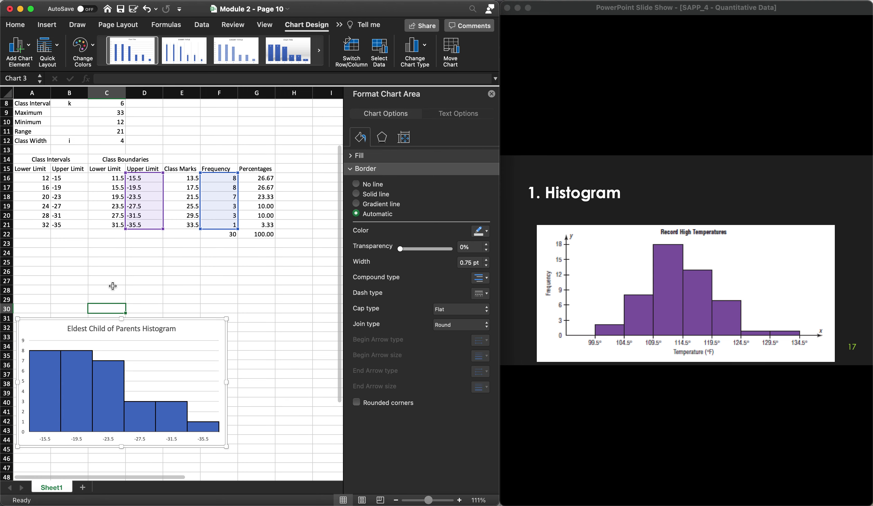
{"action": "left_click", "coordinate": [160, 291]}
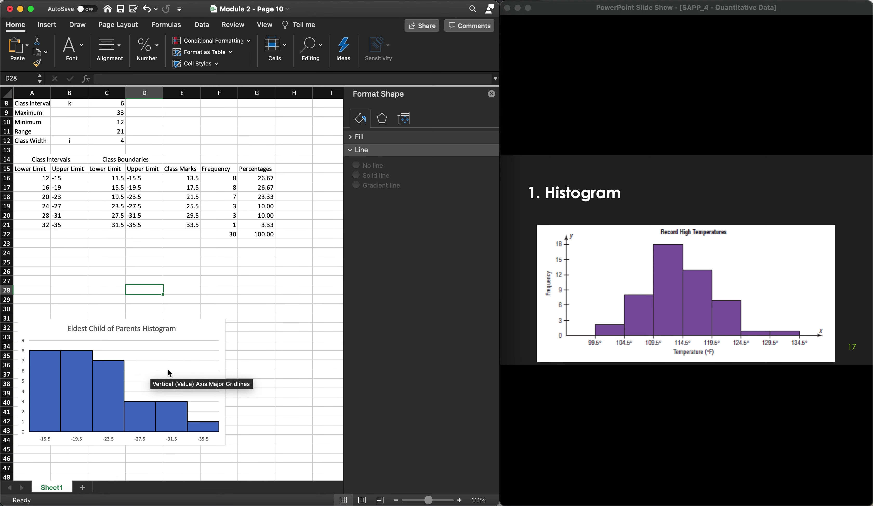
Step: Switch to the PowerPoint slide show and advance through the Frequency Polygon definition to the example graph on slide 19
{"action": "left_click", "coordinate": [567, 417]}
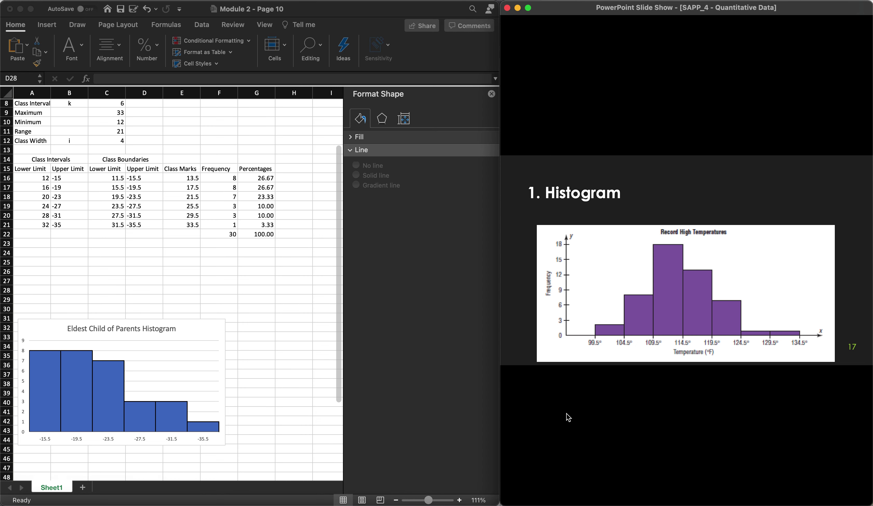
{"action": "left_click", "coordinate": [568, 417]}
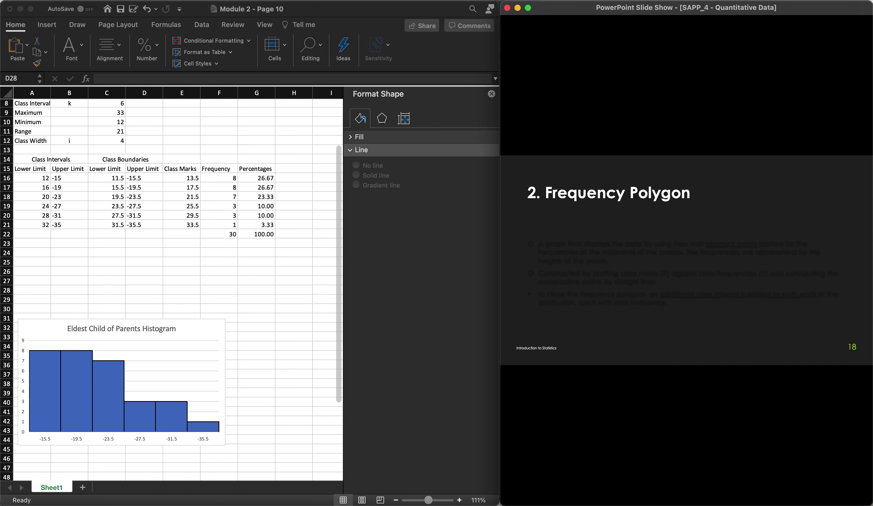
{"action": "key", "text": "Right"}
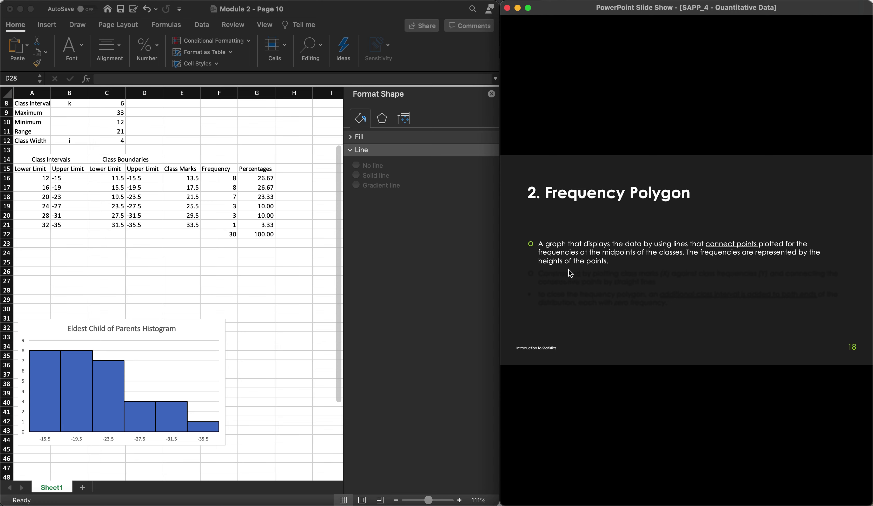
{"action": "left_click", "coordinate": [595, 414]}
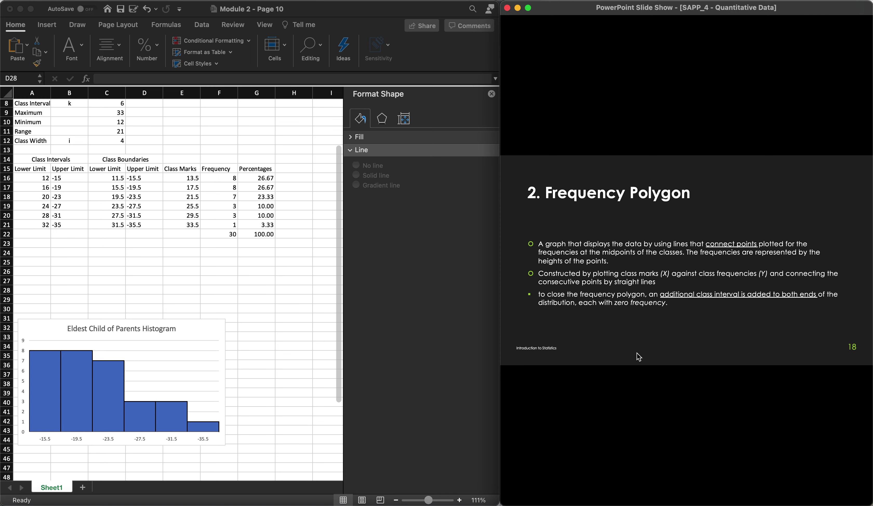
{"action": "left_click", "coordinate": [667, 346]}
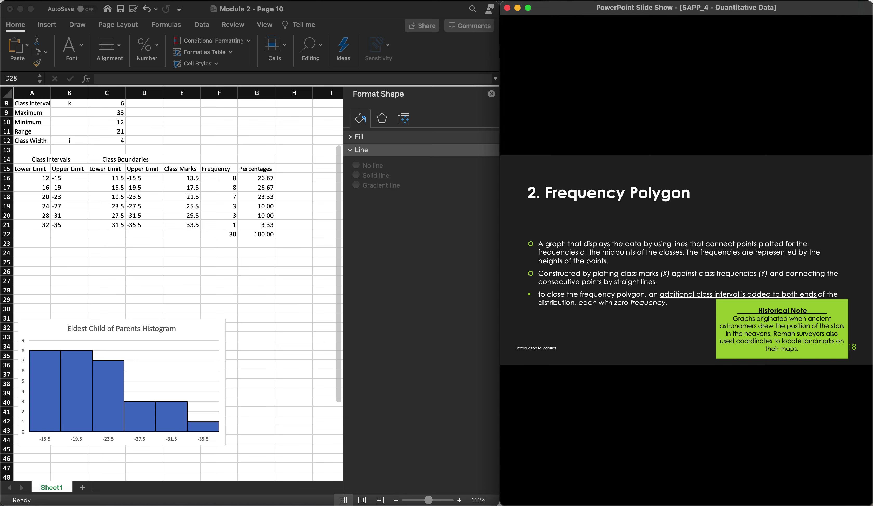
{"action": "key", "text": "Right"}
{"action": "key", "text": "Right"}
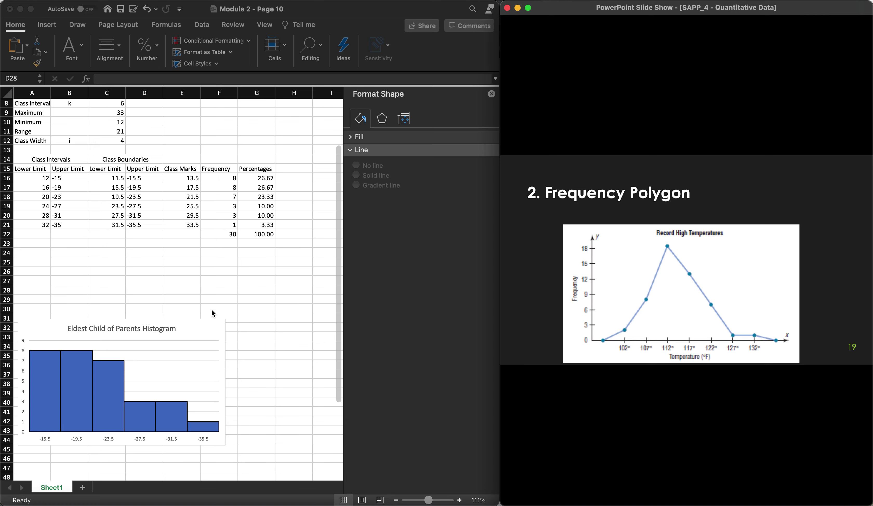
Step: Switch back to Excel, close the Format Shape pane and insert a blank row above the first class in row 16
{"action": "left_click", "coordinate": [282, 257]}
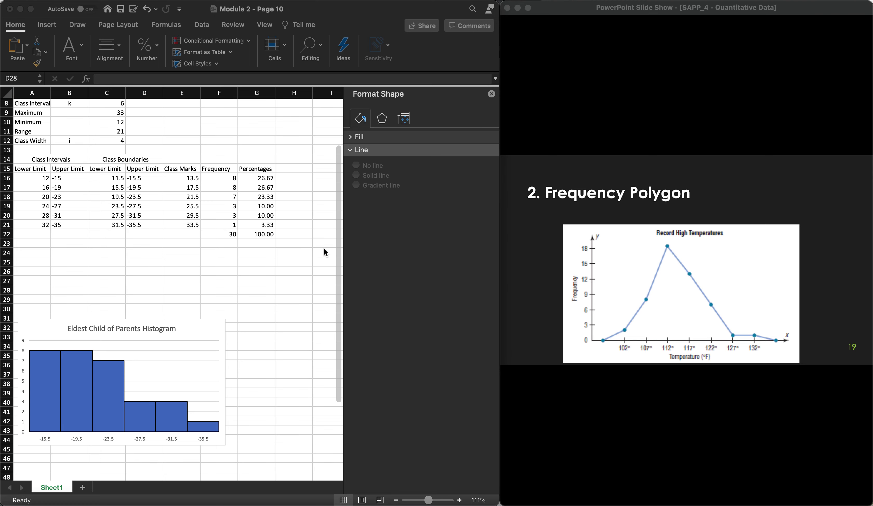
{"action": "left_click", "coordinate": [491, 96]}
{"action": "left_click", "coordinate": [217, 233]}
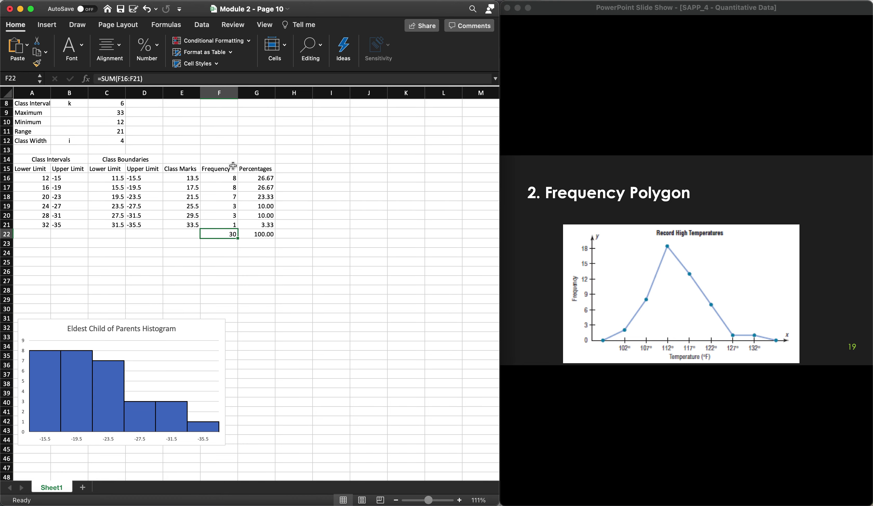
{"action": "left_click", "coordinate": [6, 177]}
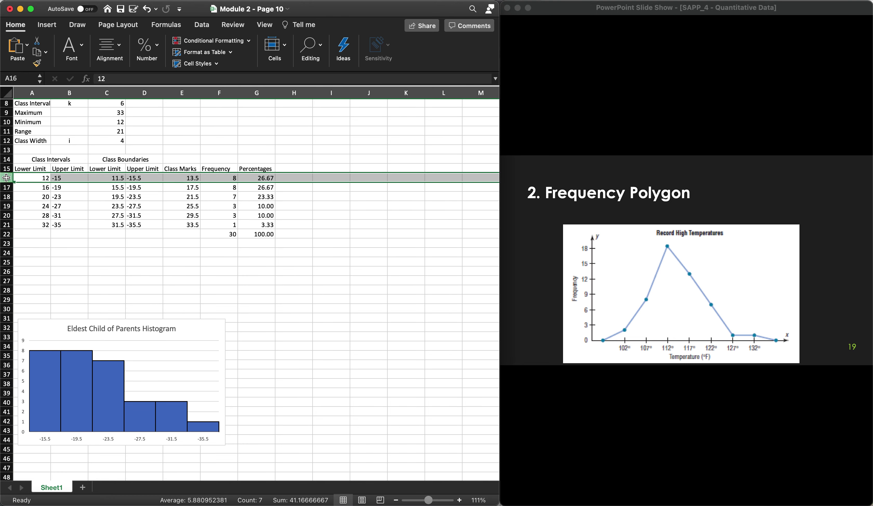
{"action": "right_click", "coordinate": [6, 178]}
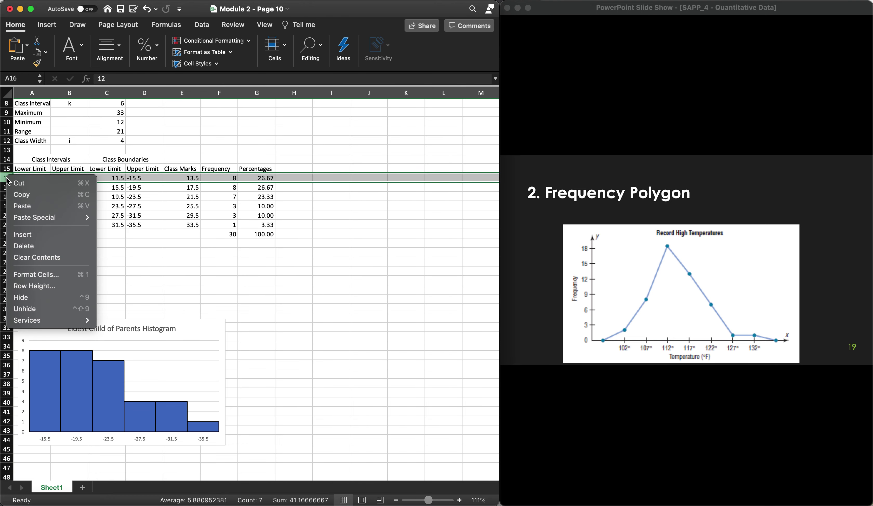
{"action": "left_click", "coordinate": [38, 234]}
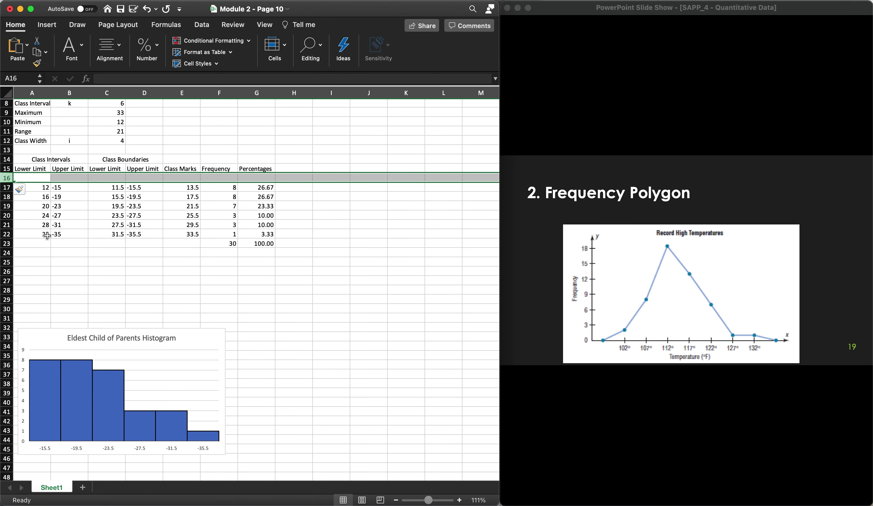
Step: Insert a blank row above the totals in row 23, directly after the last class
{"action": "left_click", "coordinate": [7, 234]}
{"action": "left_click", "coordinate": [7, 243]}
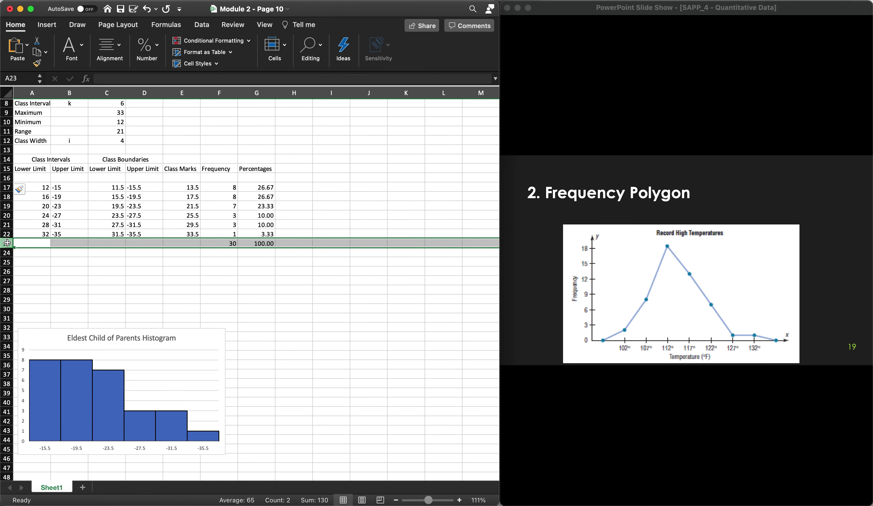
{"action": "right_click", "coordinate": [7, 242]}
{"action": "left_click", "coordinate": [41, 300]}
Step: Enter a frequency of 0 in F16 and F23, the blank rows at both ends of the distribution
{"action": "left_click", "coordinate": [230, 178]}
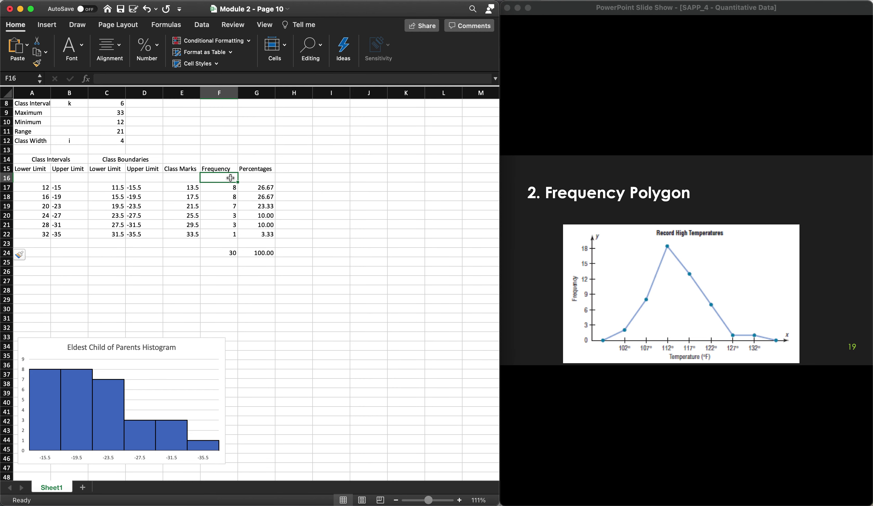
{"action": "type", "text": "0"}
{"action": "left_click", "coordinate": [231, 241]}
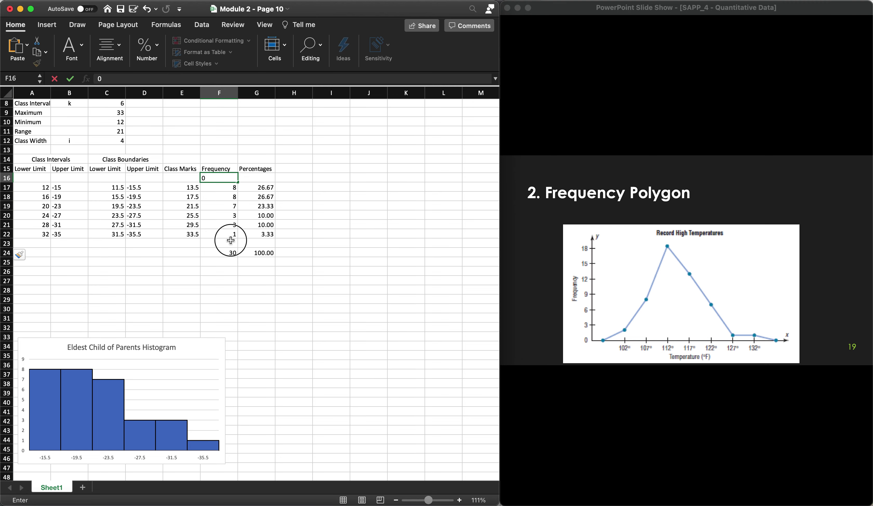
{"action": "type", "text": "0"}
{"action": "key", "text": "Return"}
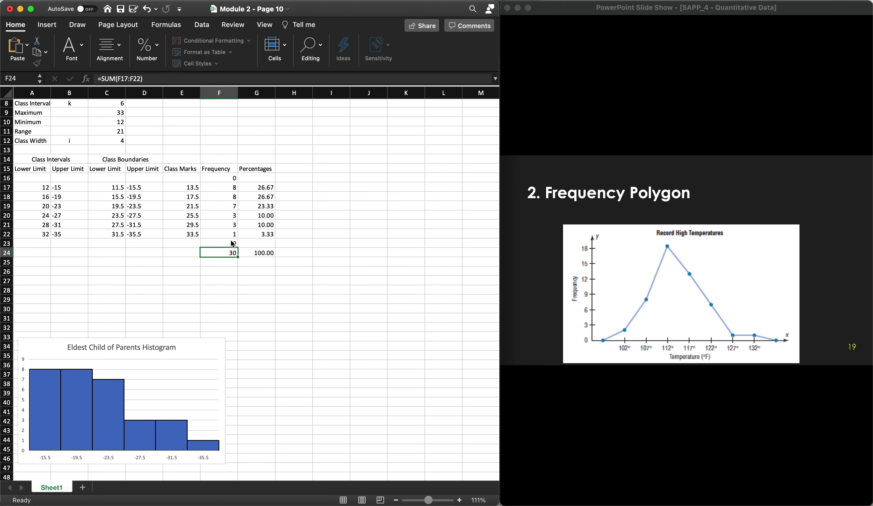
{"action": "left_click", "coordinate": [277, 287]}
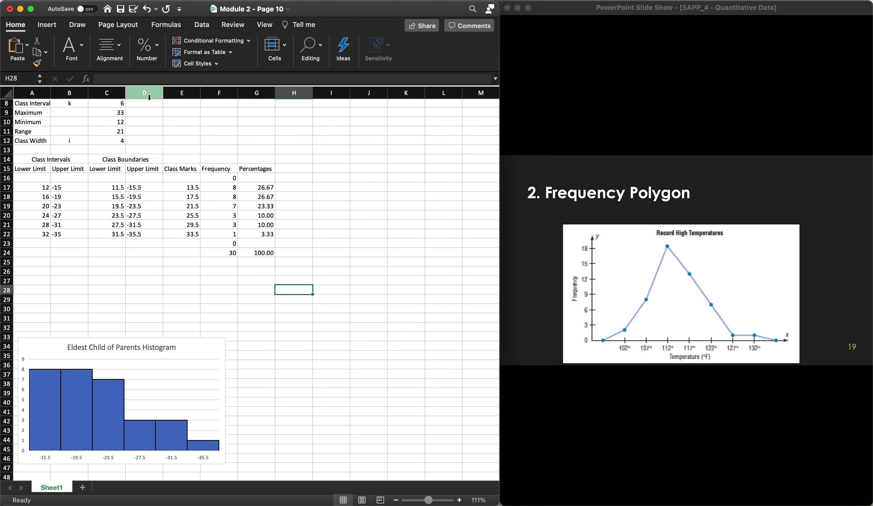
Step: Insert a basic 2-D line chart of the frequencies in F16:F23 and place it beside the histogram
{"action": "left_click_drag", "start_coordinate": [229, 177], "coordinate": [225, 244]}
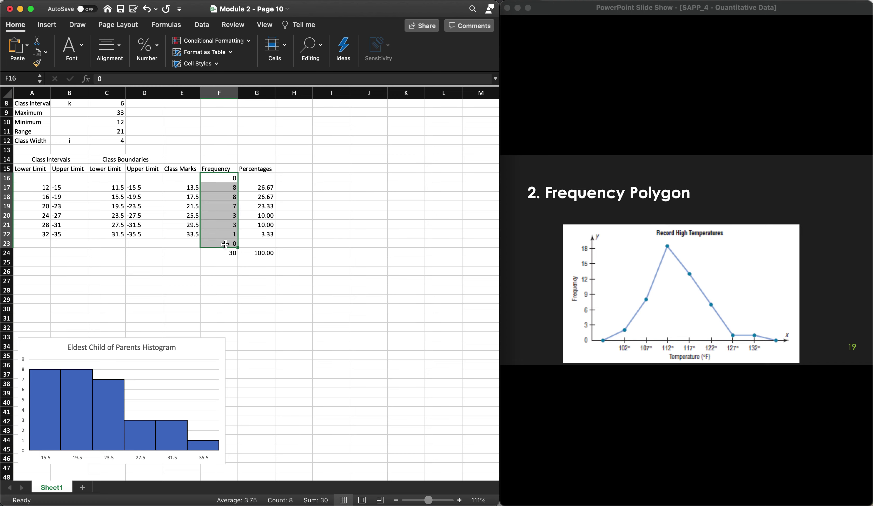
{"action": "left_click", "coordinate": [47, 25]}
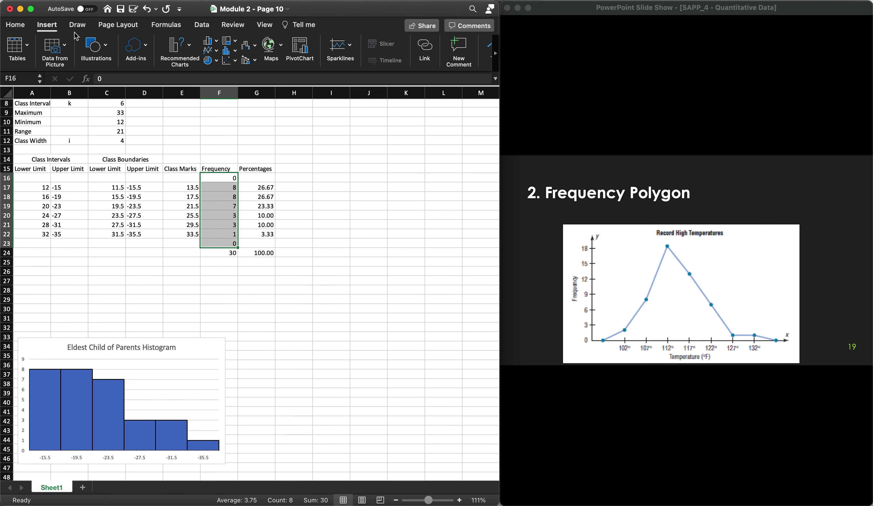
{"action": "left_click", "coordinate": [209, 50]}
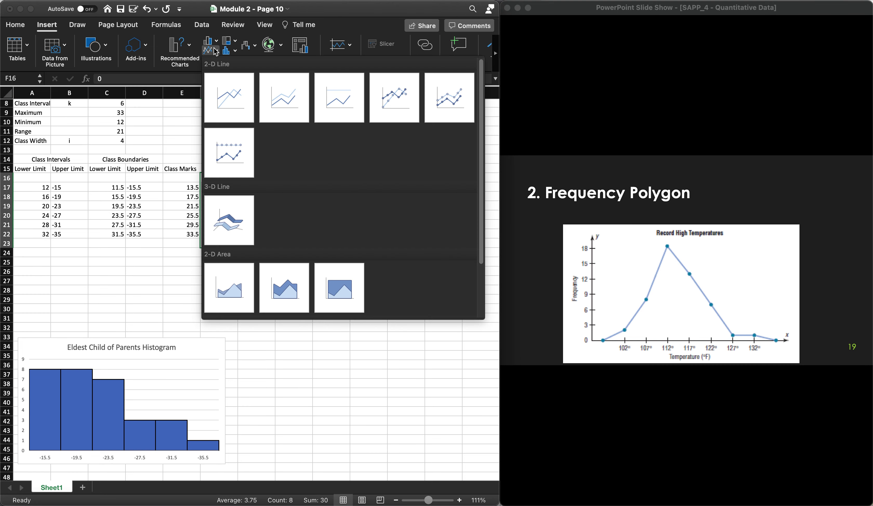
{"action": "left_click", "coordinate": [232, 94]}
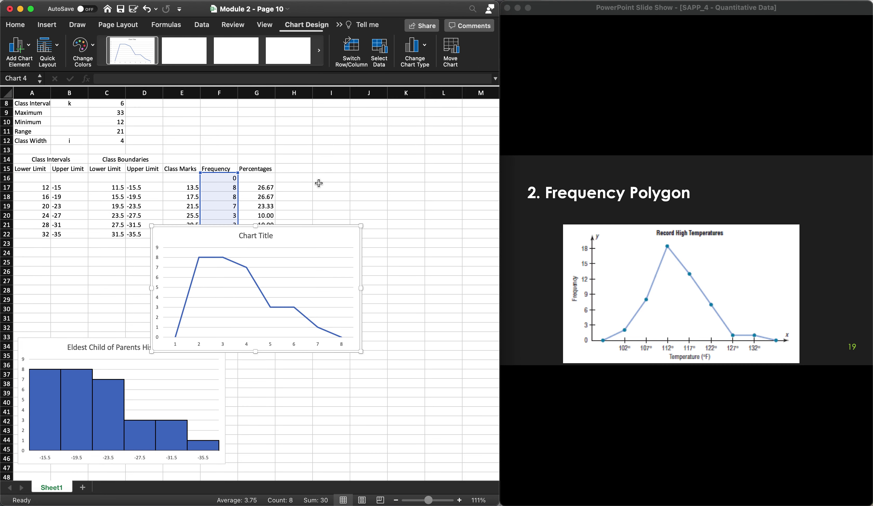
{"action": "left_click_drag", "start_coordinate": [303, 229], "coordinate": [389, 343]}
Step: Title the line chart "Eldest Child of Parents Frequency Polygon"
{"action": "left_click", "coordinate": [358, 347]}
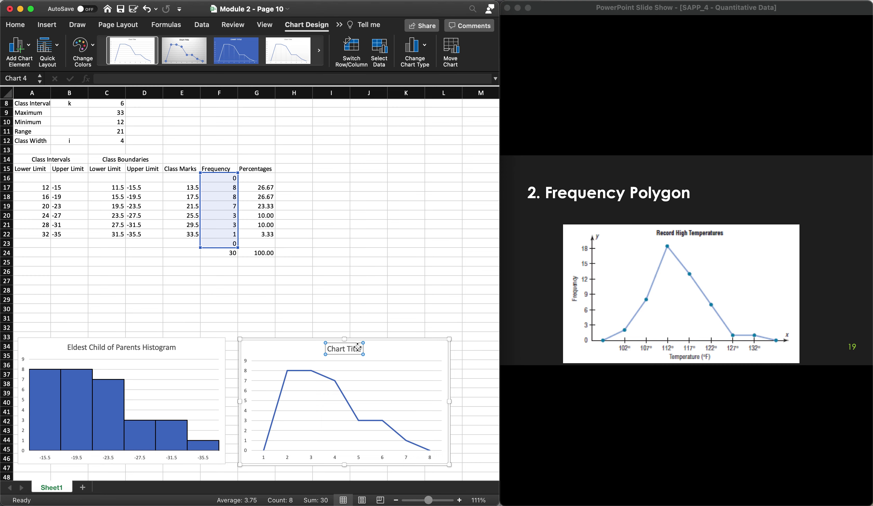
{"action": "double_click", "coordinate": [349, 350]}
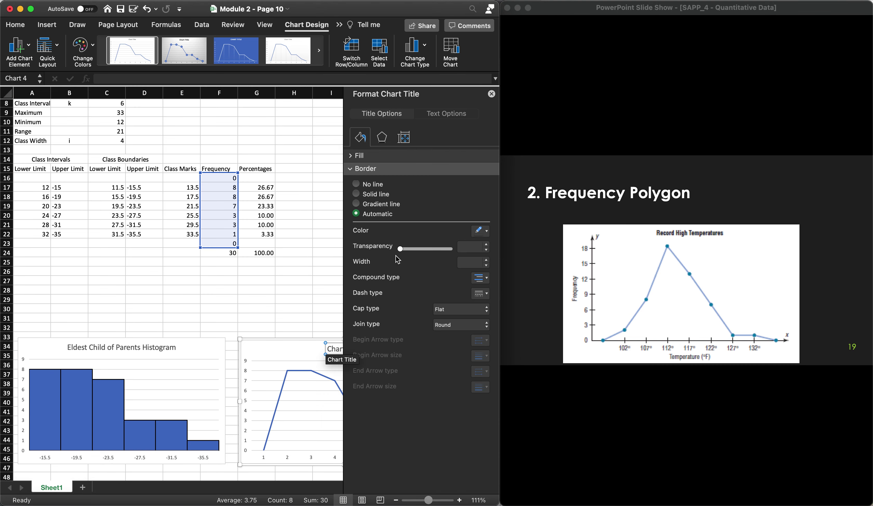
{"action": "left_click", "coordinate": [491, 95]}
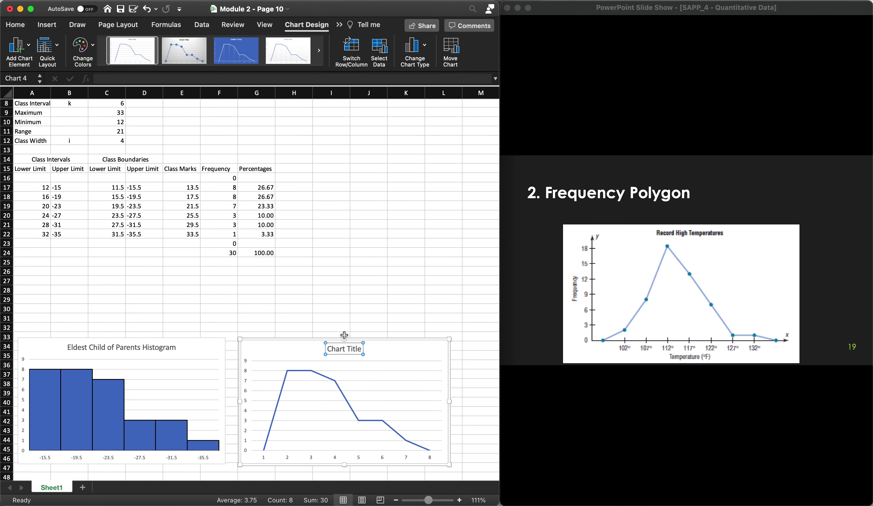
{"action": "triple_click", "coordinate": [338, 350]}
{"action": "type", "text": "Eldest Child"}
{"action": "key", "text": "BackSpace"}
{"action": "key", "text": "BackSpace"}
{"action": "key", "text": "BackSpace"}
{"action": "key", "text": "BackSpace"}
{"action": "key", "text": "BackSpace"}
{"action": "type", "text": "Child of Paresnts"}
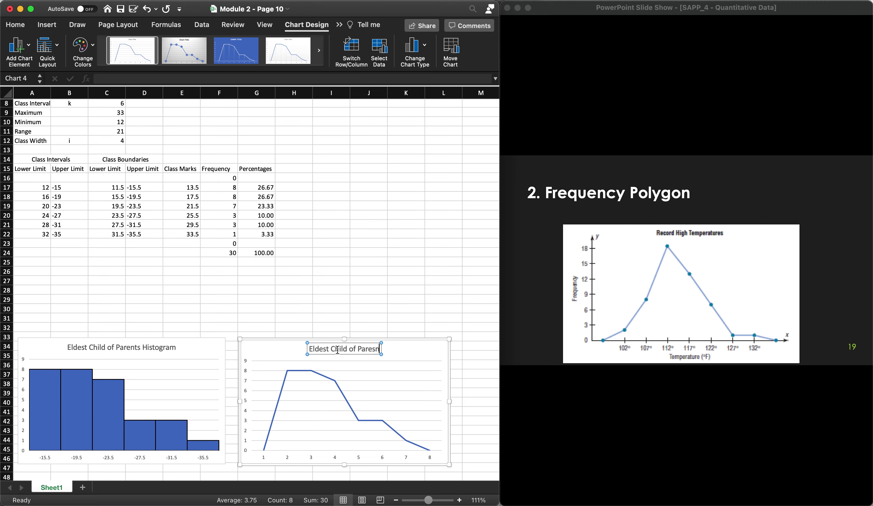
{"action": "key", "text": "BackSpace"}
{"action": "key", "text": "BackSpace"}
{"action": "key", "text": "BackSpace"}
{"action": "key", "text": "BackSpace"}
{"action": "type", "text": "nts Frequency"}
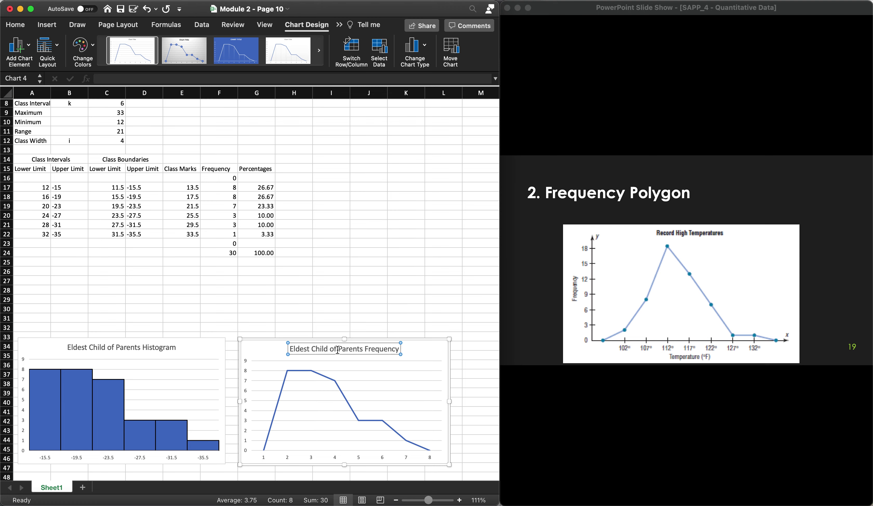
{"action": "type", "text": " Polygon"}
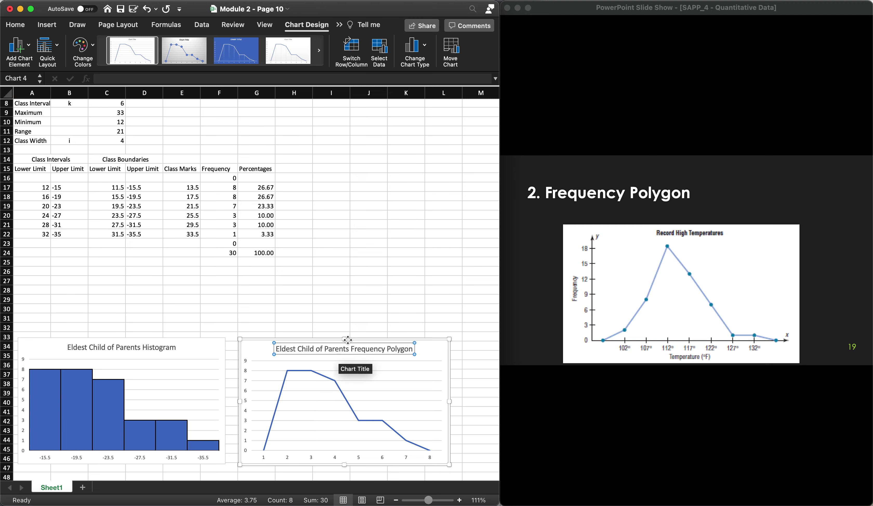
{"action": "left_click", "coordinate": [387, 296]}
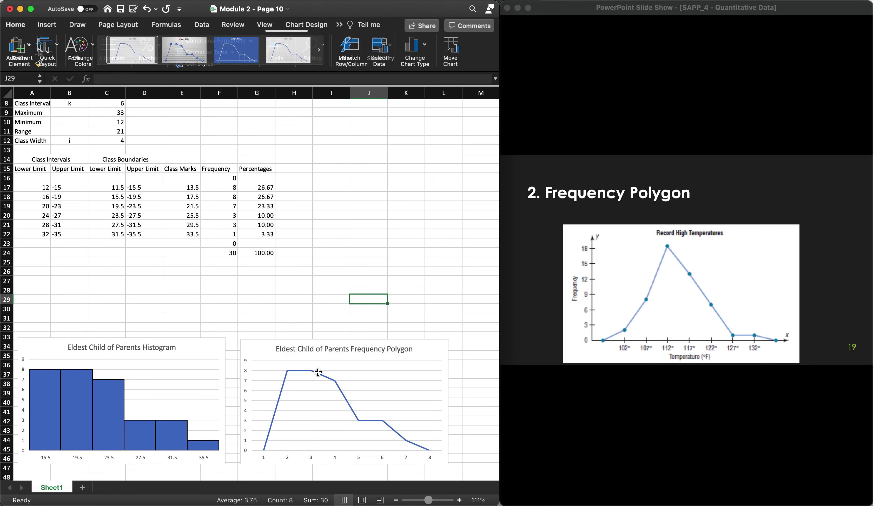
Step: Try the grey gradient chart style with labelled round markers on the frequency polygon and look through the other styles
{"action": "left_click", "coordinate": [294, 370]}
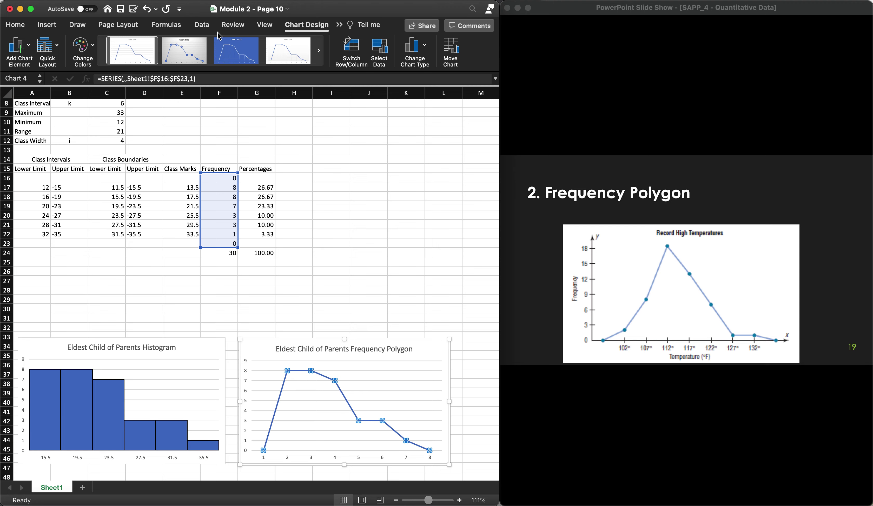
{"action": "left_click", "coordinate": [193, 59]}
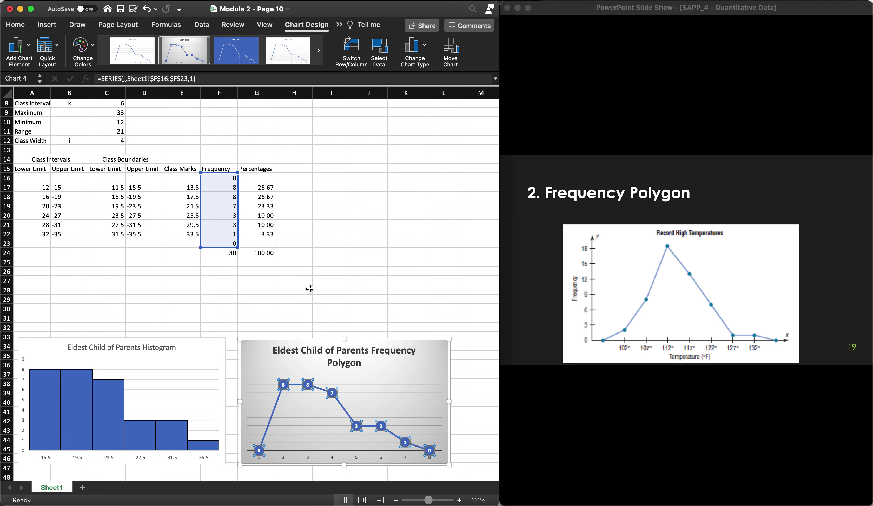
{"action": "left_click", "coordinate": [319, 51]}
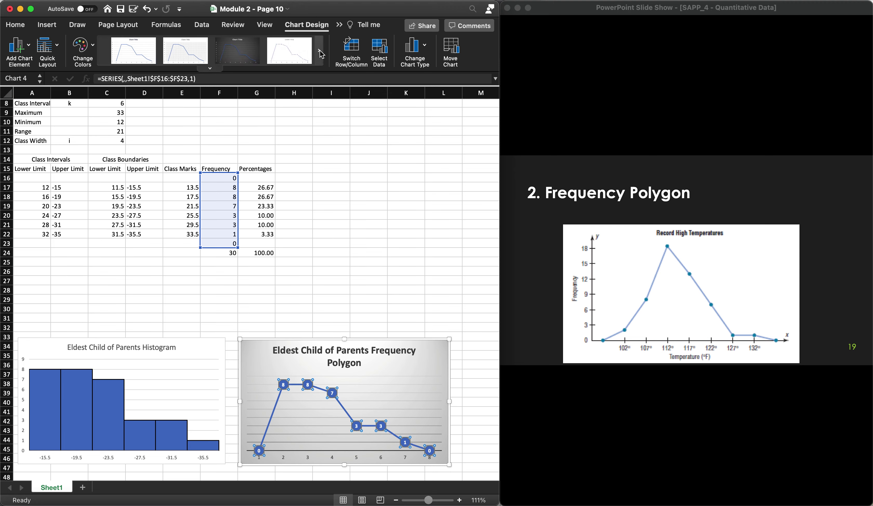
{"action": "left_click", "coordinate": [320, 52]}
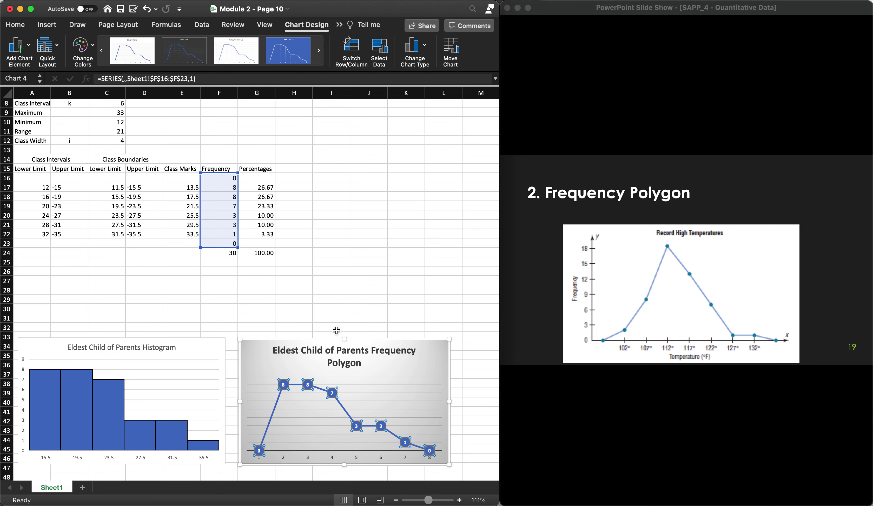
{"action": "left_click", "coordinate": [297, 346]}
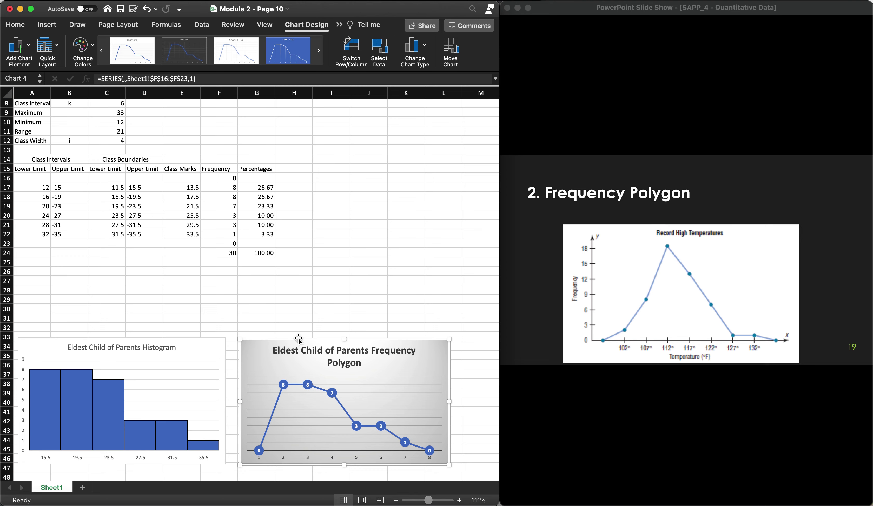
Step: Copy the full title text of the frequency polygon chart
{"action": "left_click", "coordinate": [322, 352]}
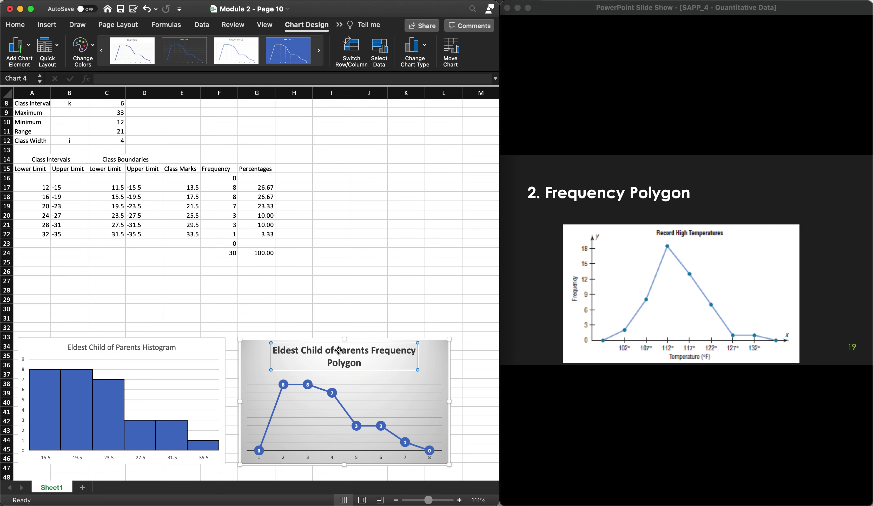
{"action": "double_click", "coordinate": [338, 351]}
{"action": "double_click", "coordinate": [311, 351]}
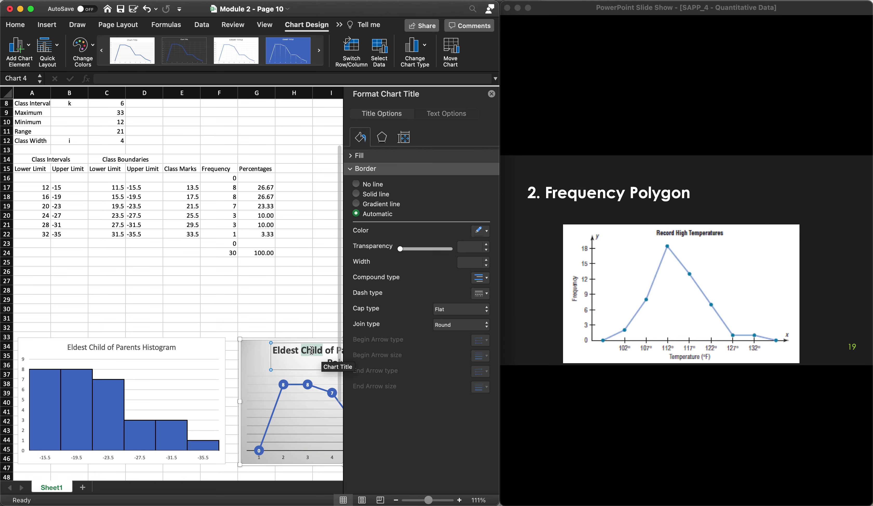
{"action": "triple_click", "coordinate": [312, 353]}
{"action": "key", "text": "super+c"}
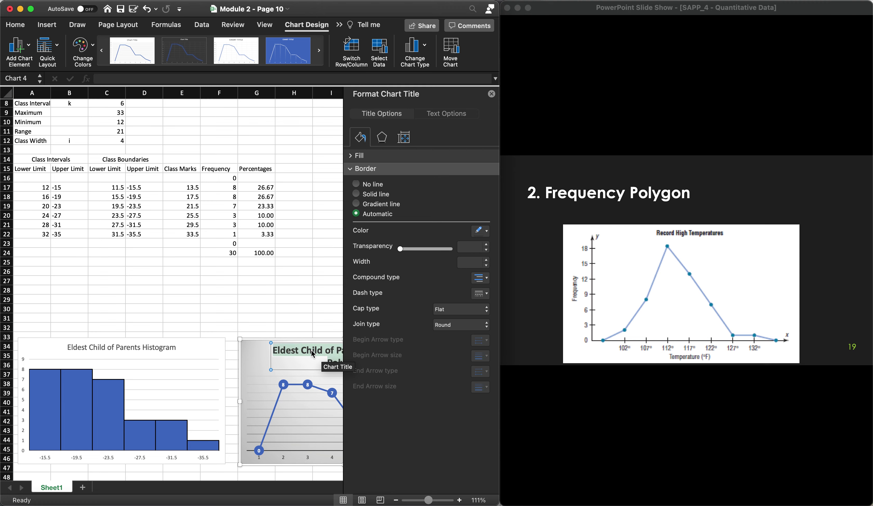
Step: Delete the grey-styled frequency polygon chart from the sheet
{"action": "left_click", "coordinate": [267, 343]}
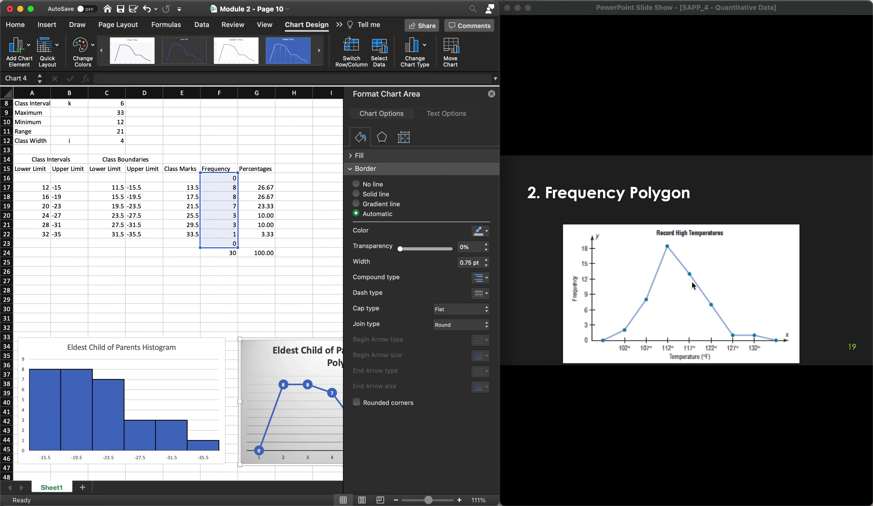
{"action": "left_click", "coordinate": [255, 342]}
{"action": "left_click", "coordinate": [258, 338]}
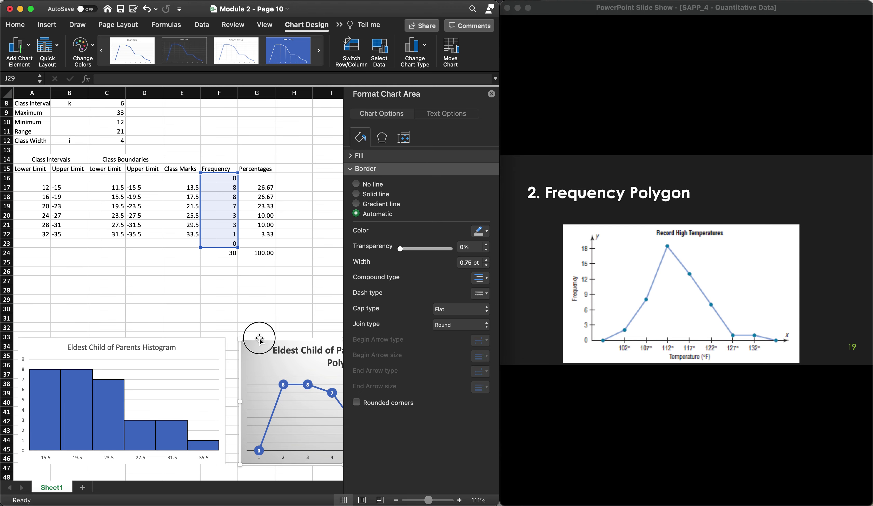
{"action": "key", "text": "Delete"}
Step: Insert a 2-D line chart with markers from the frequencies in F16:F23 and place it beside the histogram
{"action": "left_click_drag", "start_coordinate": [219, 178], "coordinate": [223, 243]}
{"action": "left_click", "coordinate": [50, 27]}
{"action": "left_click", "coordinate": [210, 51]}
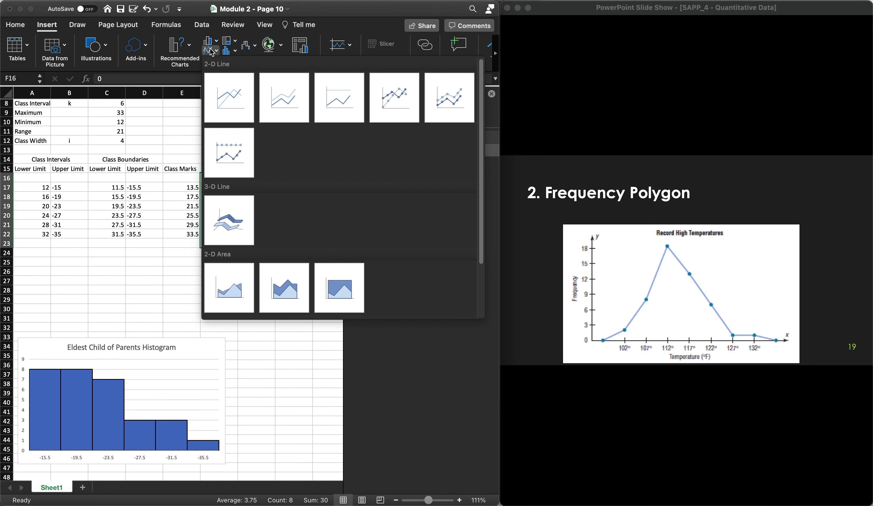
{"action": "left_click", "coordinate": [398, 98]}
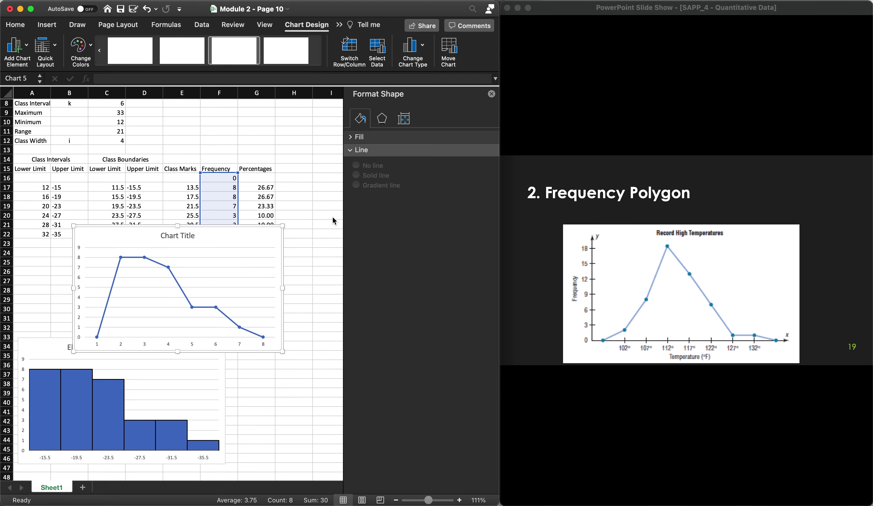
{"action": "left_click", "coordinate": [492, 94]}
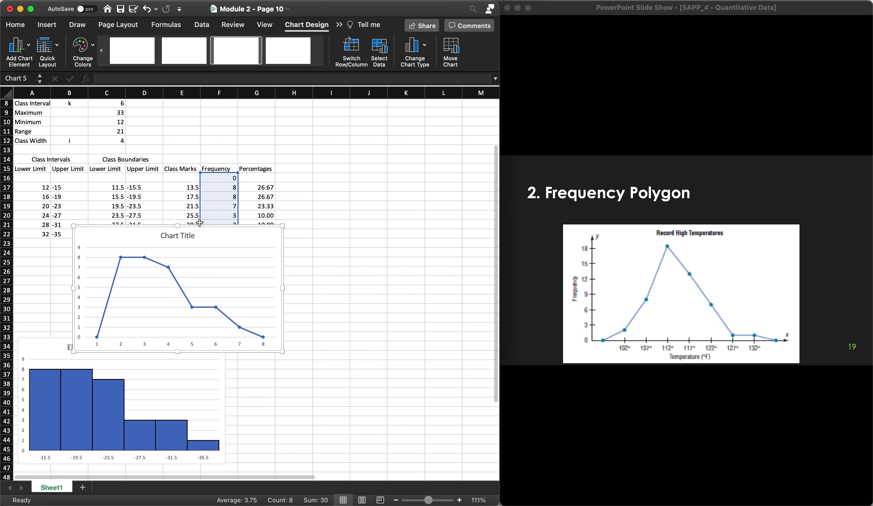
{"action": "left_click_drag", "start_coordinate": [183, 230], "coordinate": [345, 347]}
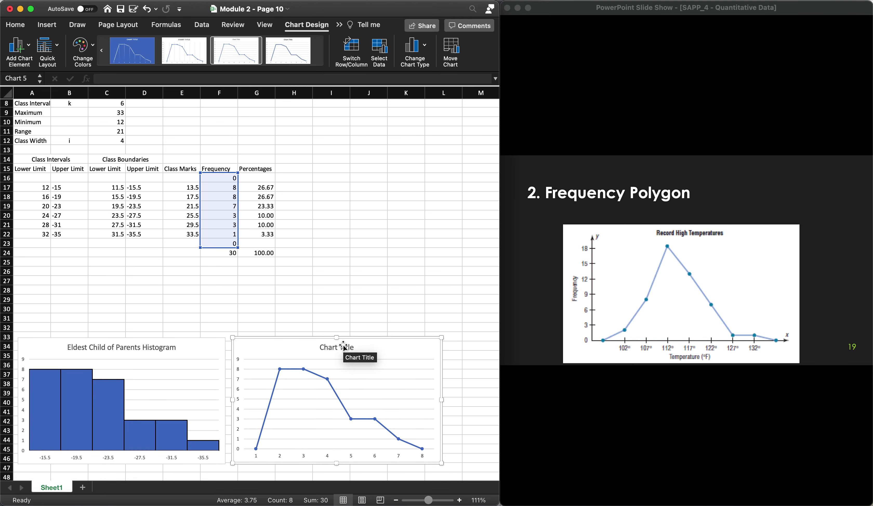
Step: Replace the new line chart's placeholder title with the copied text "Eldest Child of Parents Frequency Polygon"
{"action": "left_click", "coordinate": [343, 347]}
{"action": "triple_click", "coordinate": [330, 350]}
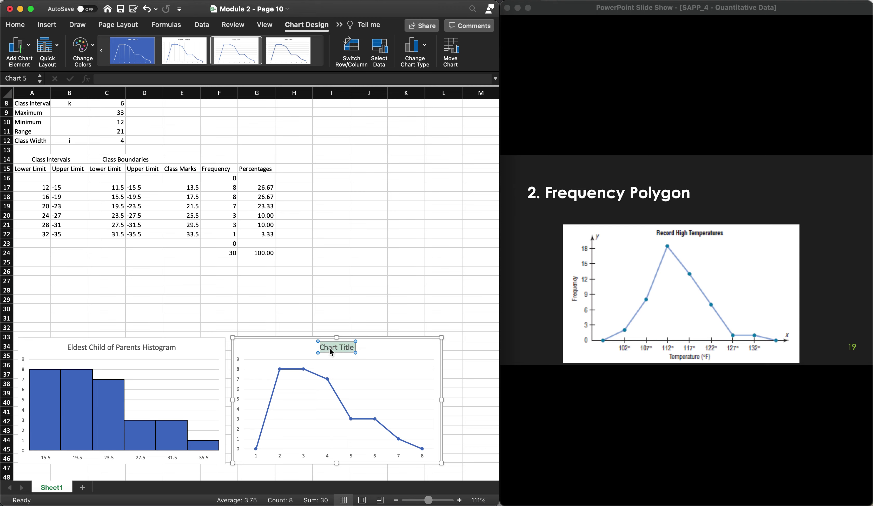
{"action": "key", "text": "super+v"}
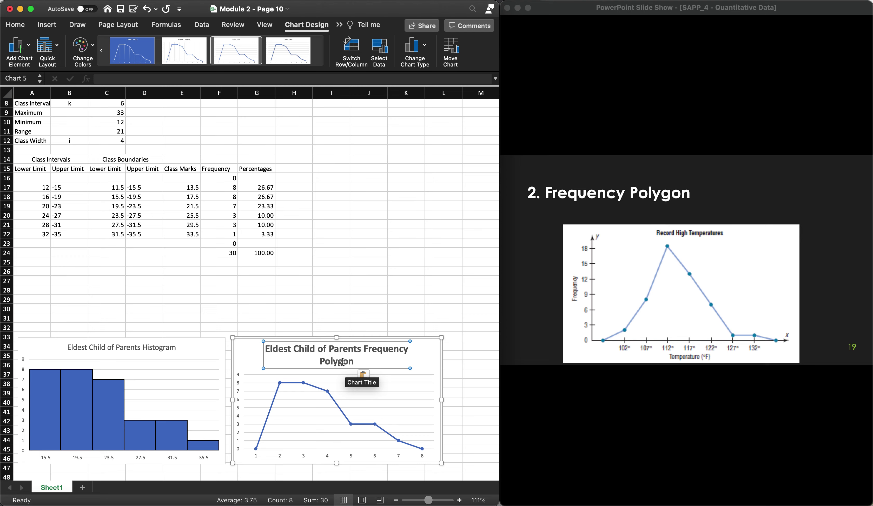
Step: Reduce the frequency polygon's title to 14 pt and remove its bold formatting
{"action": "triple_click", "coordinate": [343, 361]}
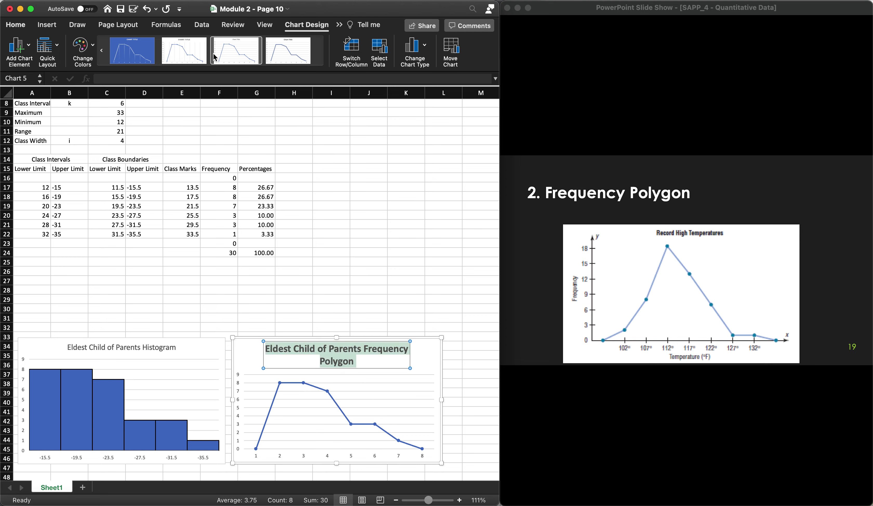
{"action": "left_click", "coordinate": [71, 52]}
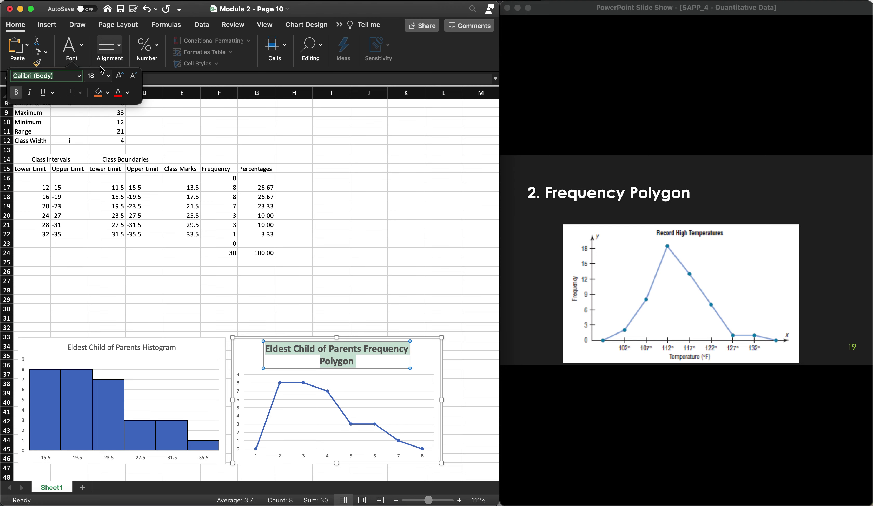
{"action": "left_click", "coordinate": [133, 76]}
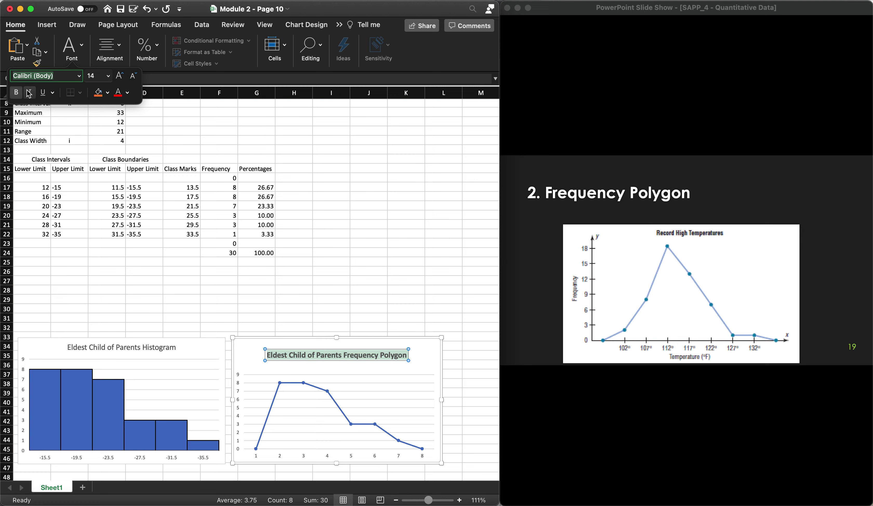
{"action": "left_click", "coordinate": [294, 206]}
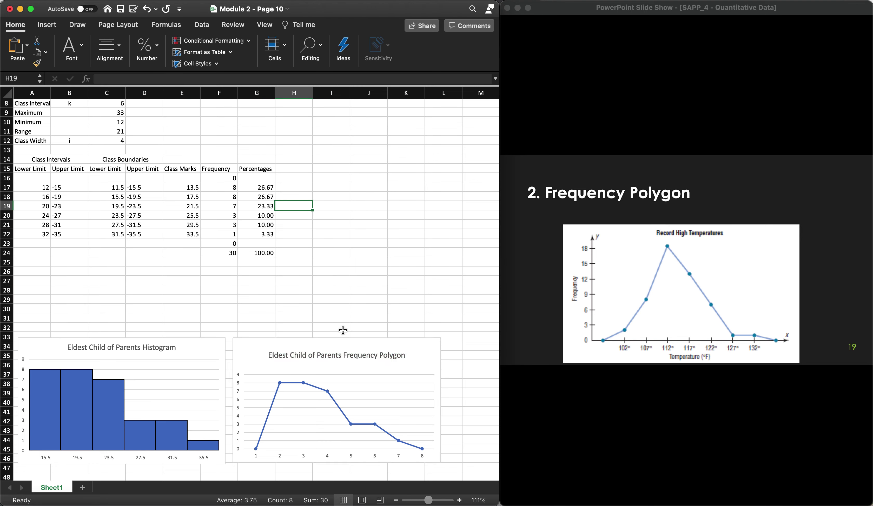
{"action": "left_click", "coordinate": [331, 299]}
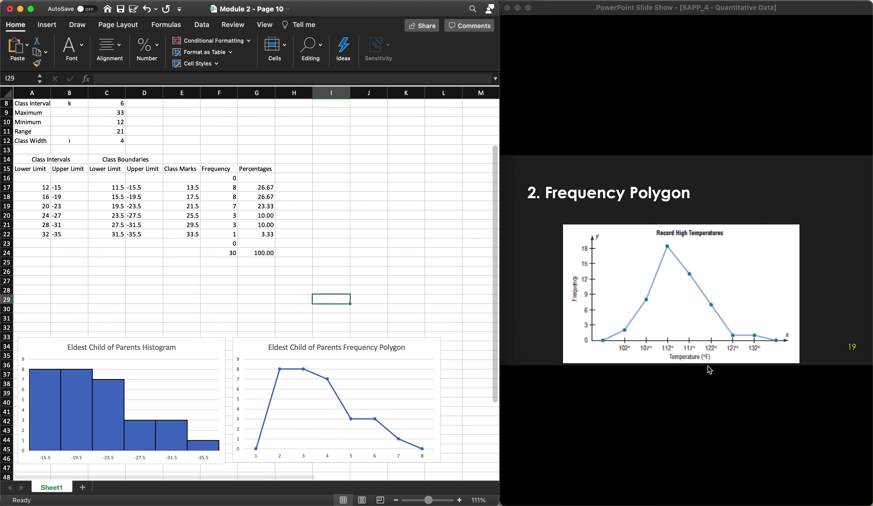
Step: Set the frequency polygon's horizontal axis labels to the class marks in E17:E22
{"action": "left_click", "coordinate": [289, 458]}
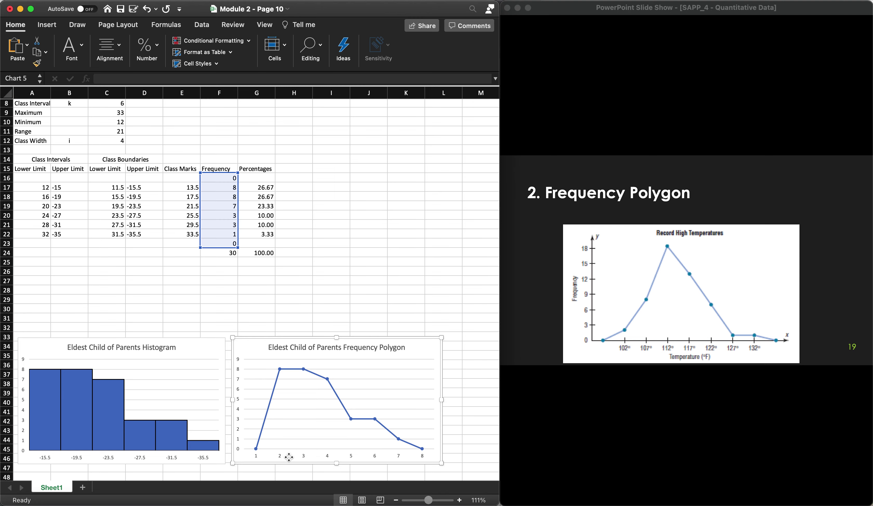
{"action": "left_click", "coordinate": [305, 459]}
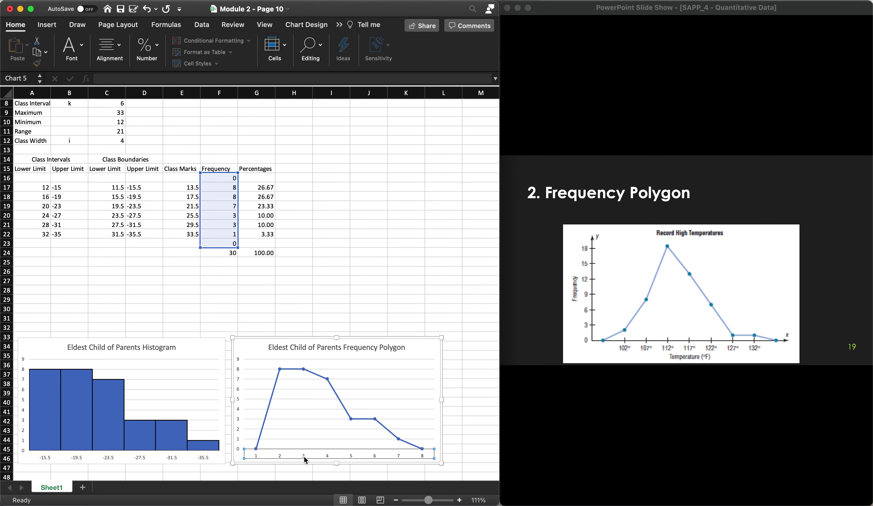
{"action": "right_click", "coordinate": [304, 459]}
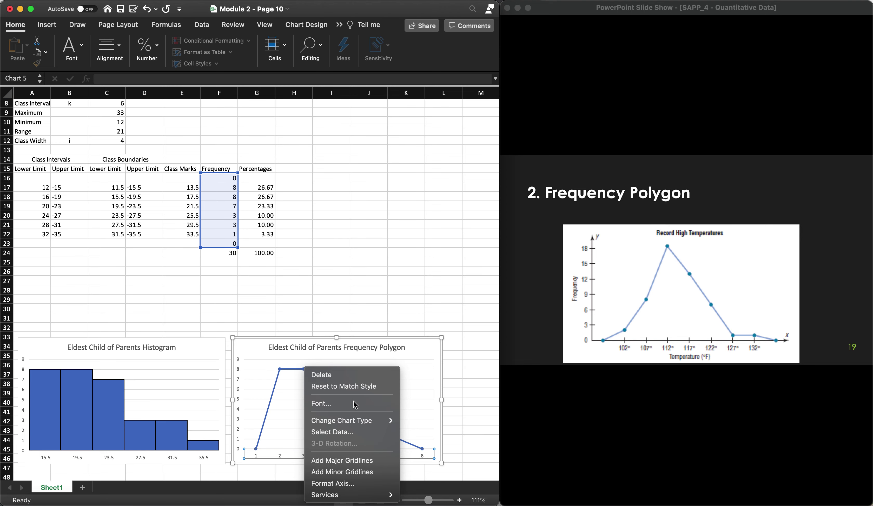
{"action": "left_click", "coordinate": [347, 433]}
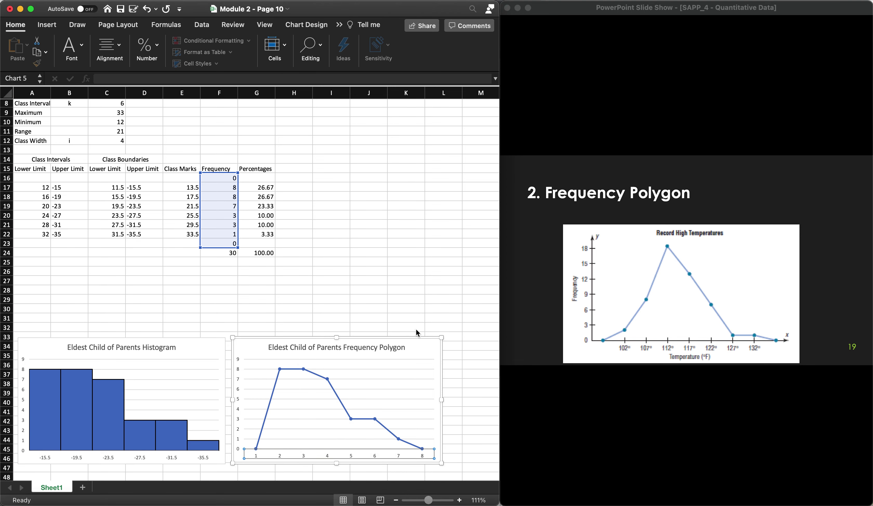
{"action": "left_click", "coordinate": [466, 253]}
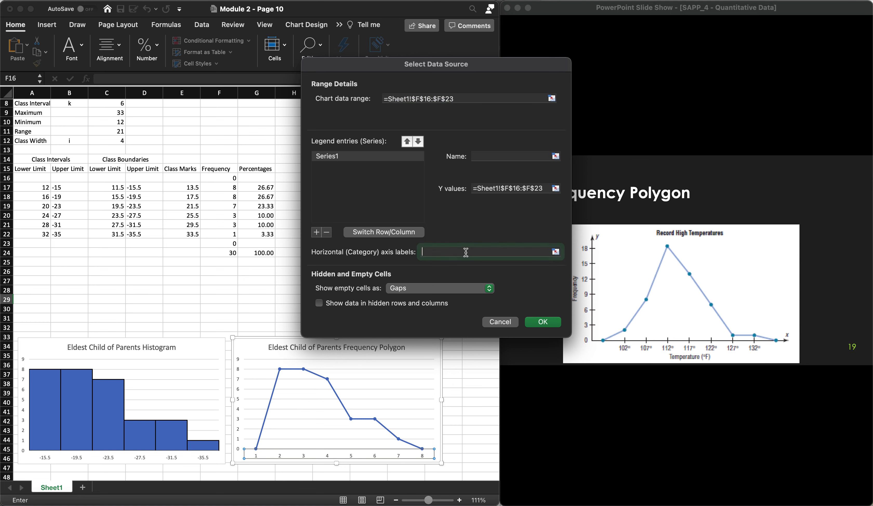
{"action": "left_click", "coordinate": [556, 251]}
{"action": "left_click_drag", "start_coordinate": [193, 189], "coordinate": [192, 234]}
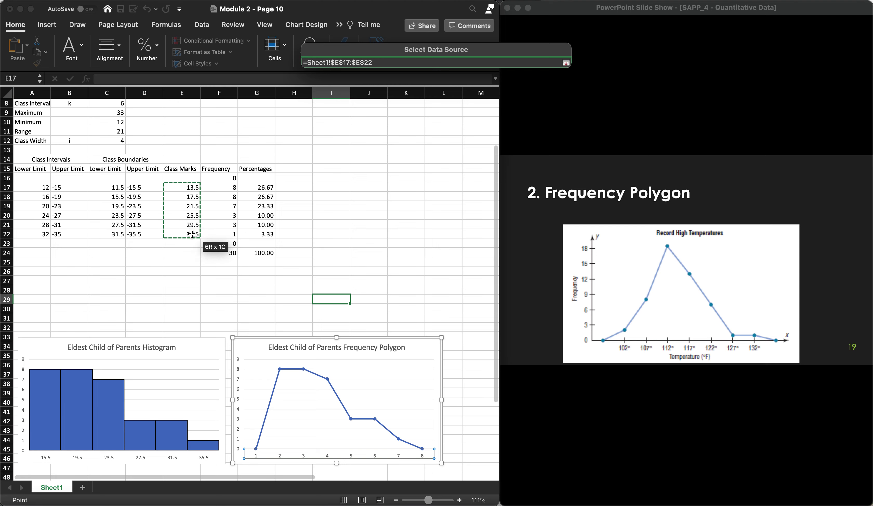
{"action": "left_click", "coordinate": [566, 63]}
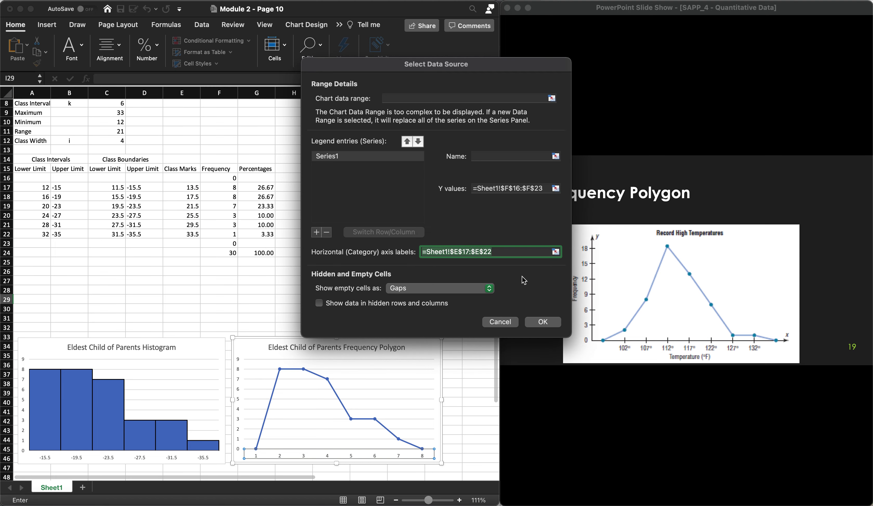
{"action": "left_click", "coordinate": [535, 324]}
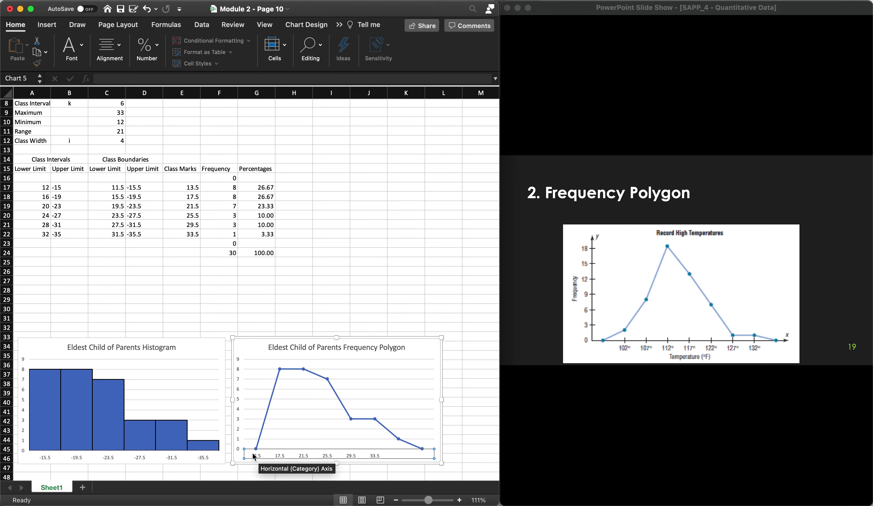
{"action": "left_click", "coordinate": [382, 457]}
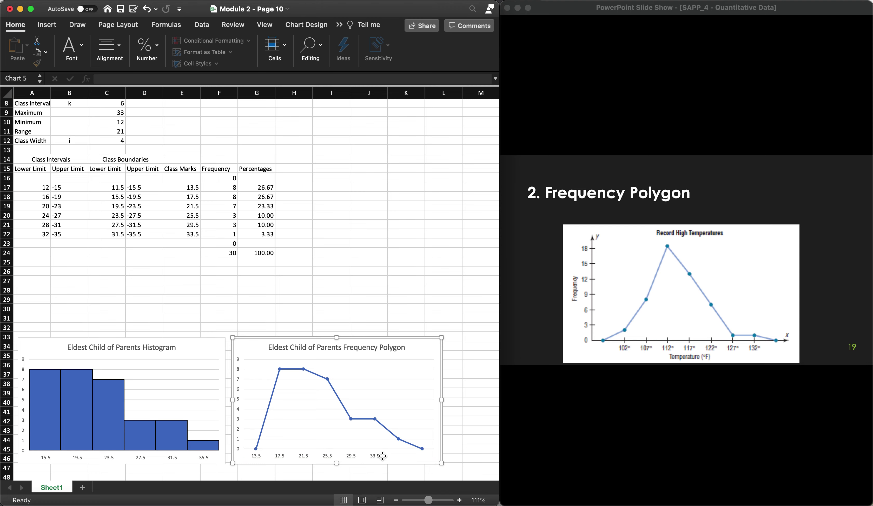
{"action": "double_click", "coordinate": [375, 457]}
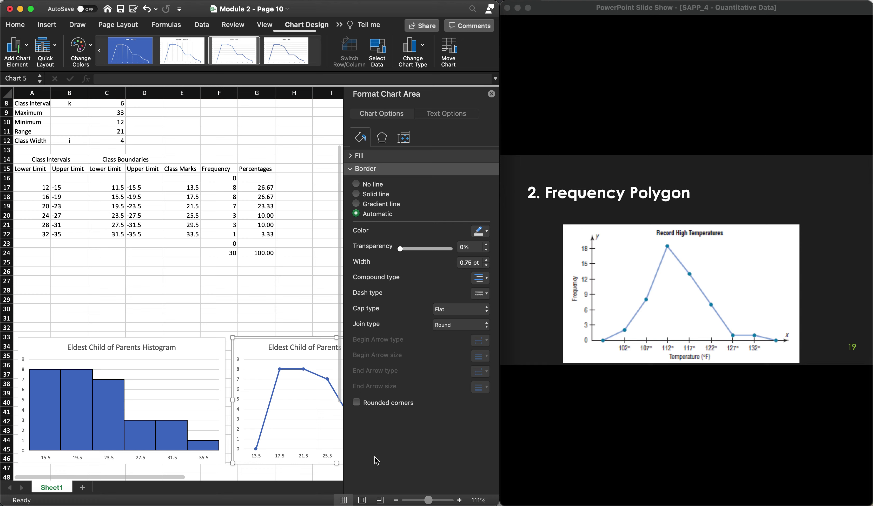
{"action": "scroll", "coordinate": [314, 448], "scroll_direction": "right", "scroll_amount": 3}
{"action": "scroll", "coordinate": [315, 449], "scroll_direction": "right", "scroll_amount": 3}
{"action": "scroll", "coordinate": [315, 449], "scroll_direction": "down", "scroll_amount": 1}
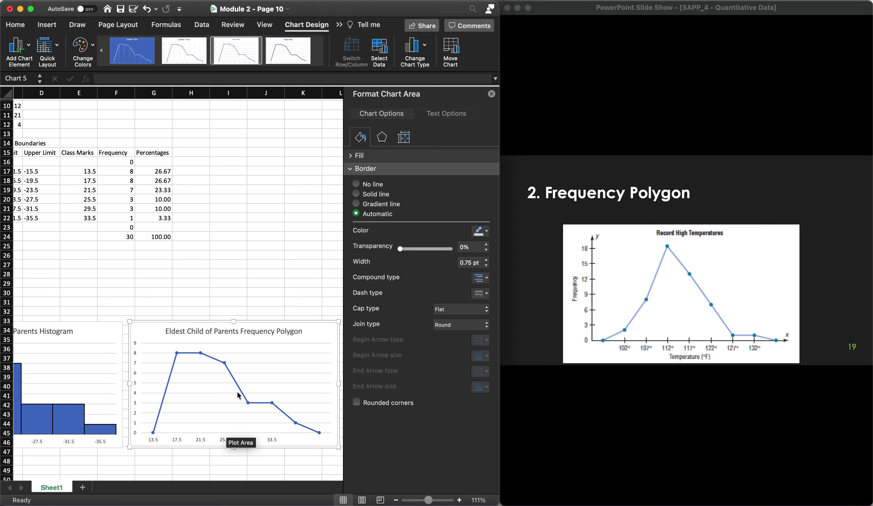
Step: Enter 0 as the class mark in E16 and E23, above and below the existing class marks
{"action": "left_click", "coordinate": [94, 162]}
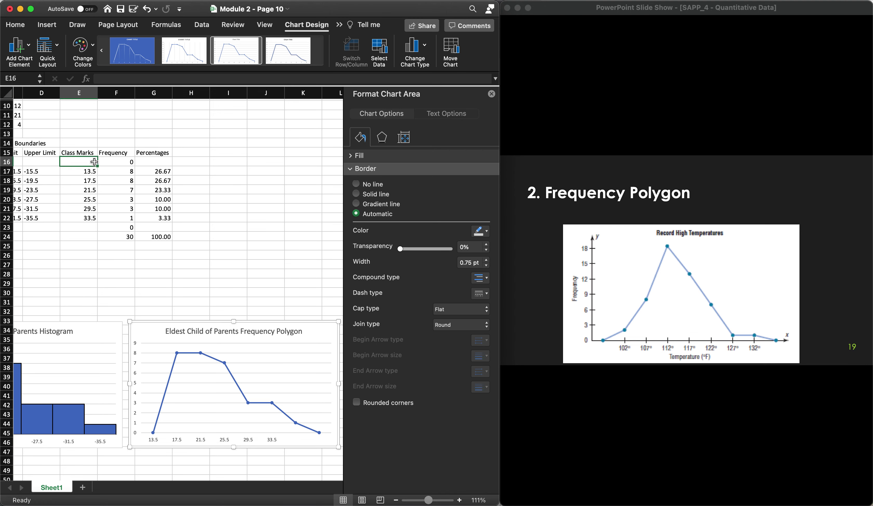
{"action": "type", "text": "0"}
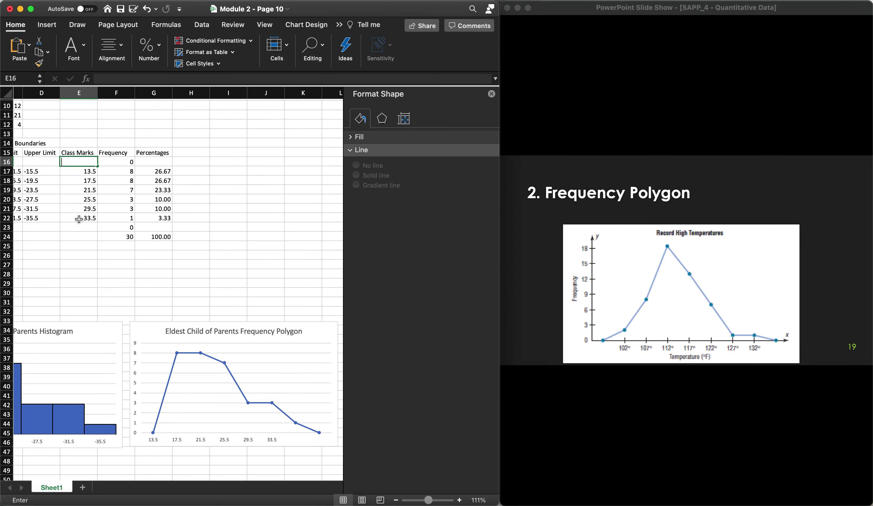
{"action": "left_click", "coordinate": [83, 230]}
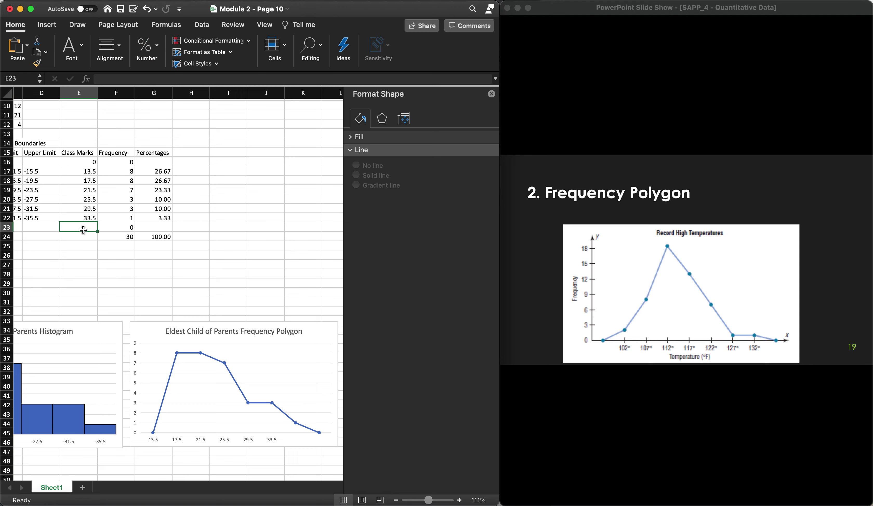
{"action": "key", "text": "Return"}
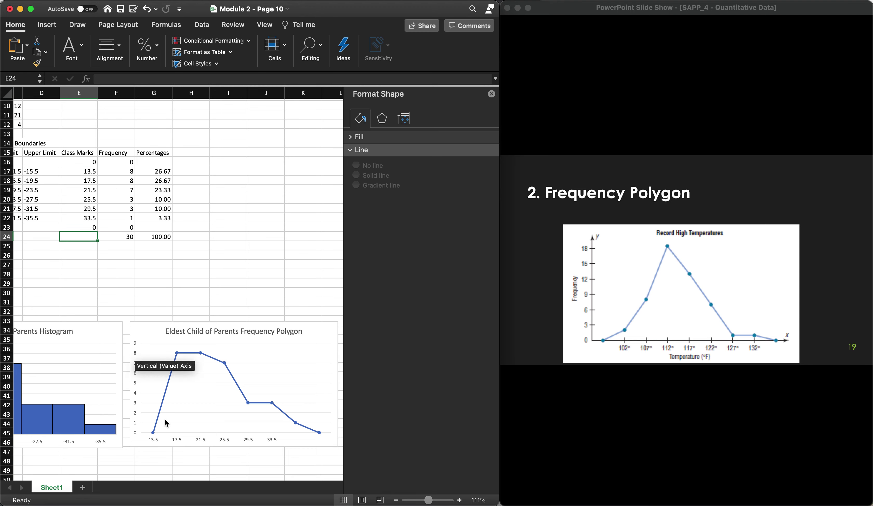
Step: Close the formatting pane and set the frequency polygon's horizontal axis labels to the range E16:E23
{"action": "left_click", "coordinate": [179, 442]}
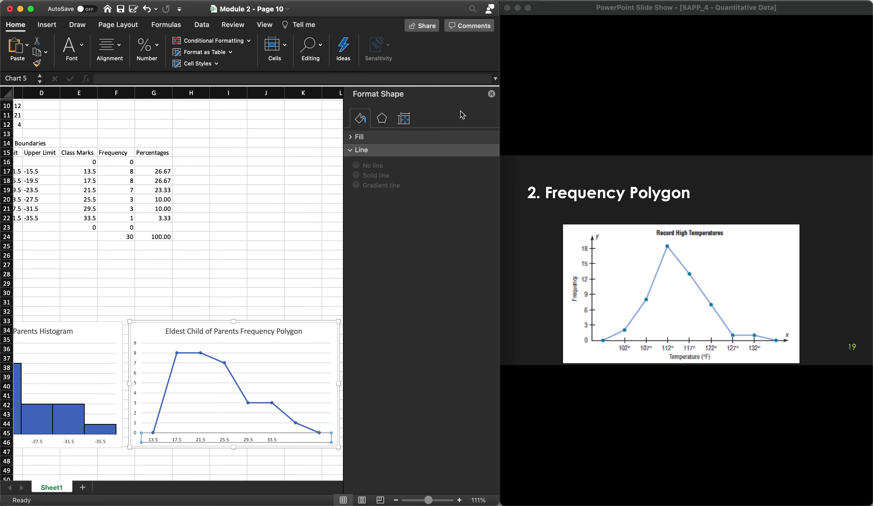
{"action": "left_click", "coordinate": [492, 95]}
{"action": "scroll", "coordinate": [316, 202], "scroll_direction": "left", "scroll_amount": 3}
{"action": "scroll", "coordinate": [316, 202], "scroll_direction": "up", "scroll_amount": 3}
{"action": "scroll", "coordinate": [316, 202], "scroll_direction": "left", "scroll_amount": 1}
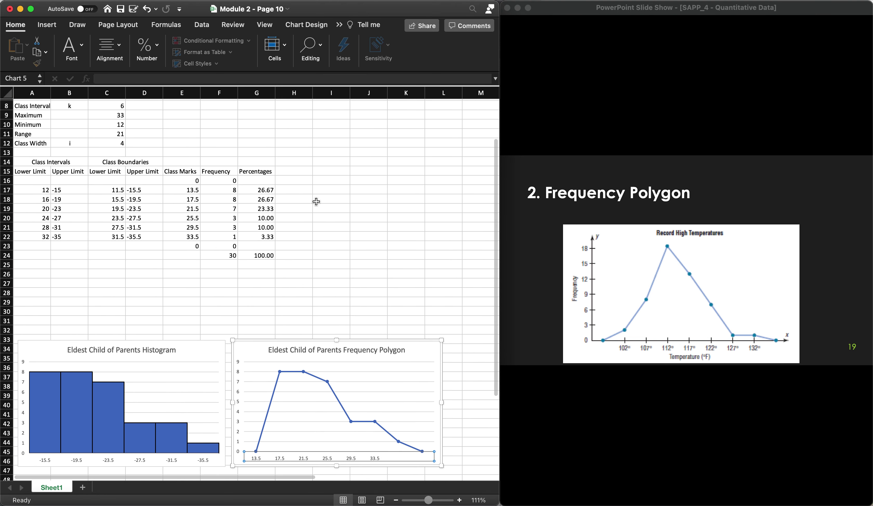
{"action": "right_click", "coordinate": [279, 455]}
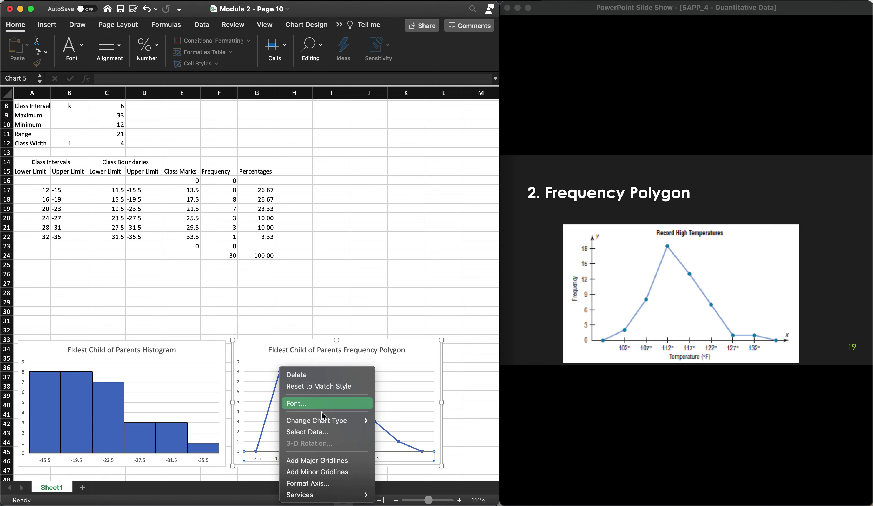
{"action": "left_click", "coordinate": [319, 433]}
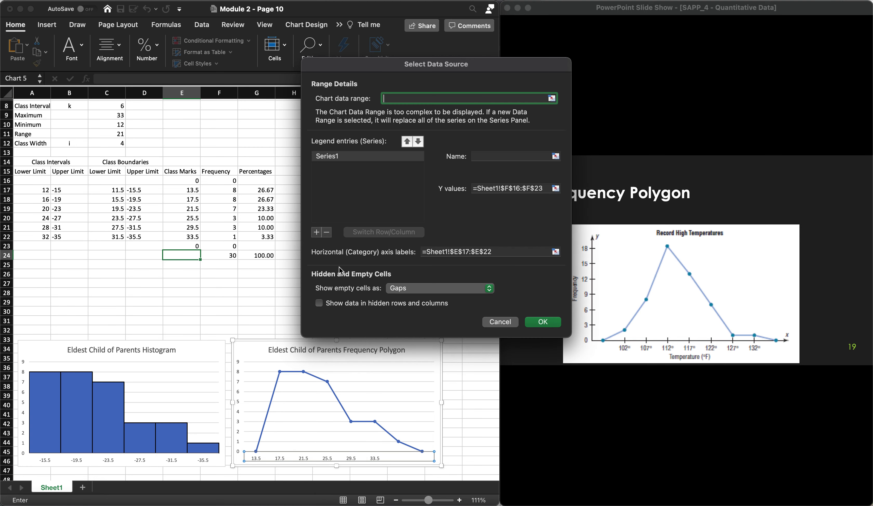
{"action": "left_click", "coordinate": [470, 253]}
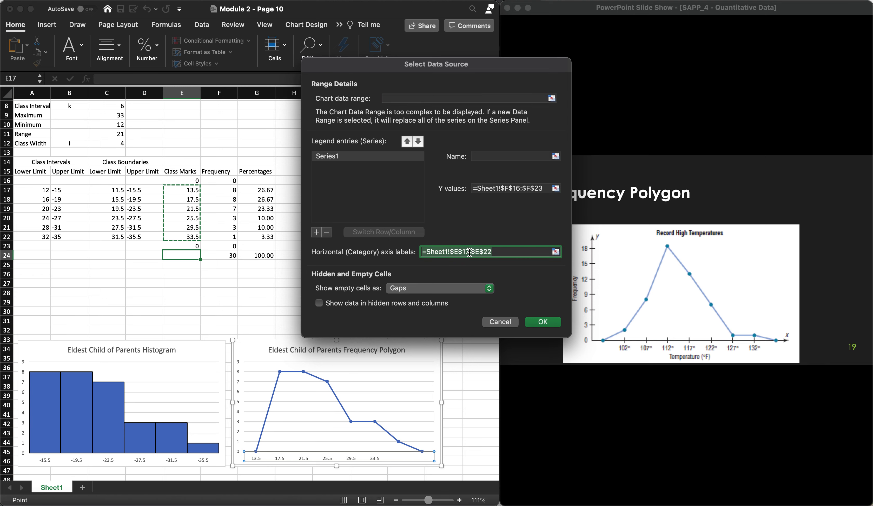
{"action": "left_click", "coordinate": [555, 252]}
{"action": "left_click_drag", "start_coordinate": [187, 180], "coordinate": [196, 246]}
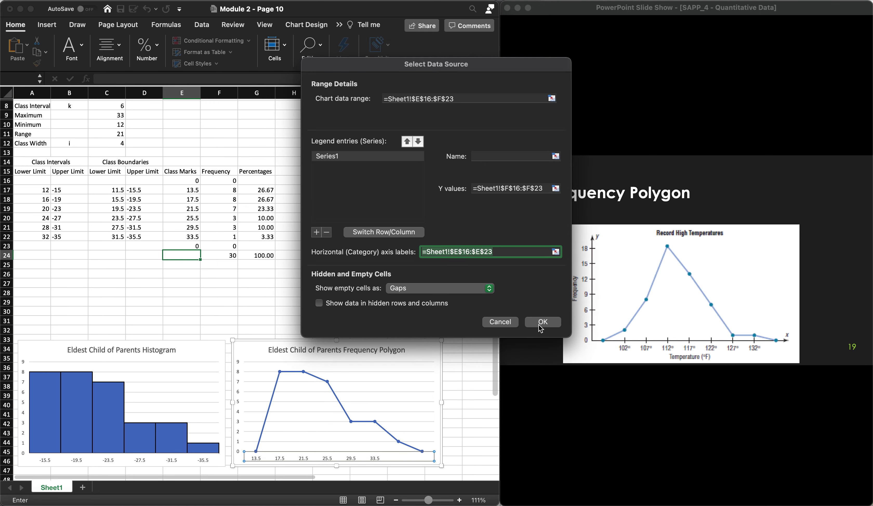
{"action": "key", "text": "Return"}
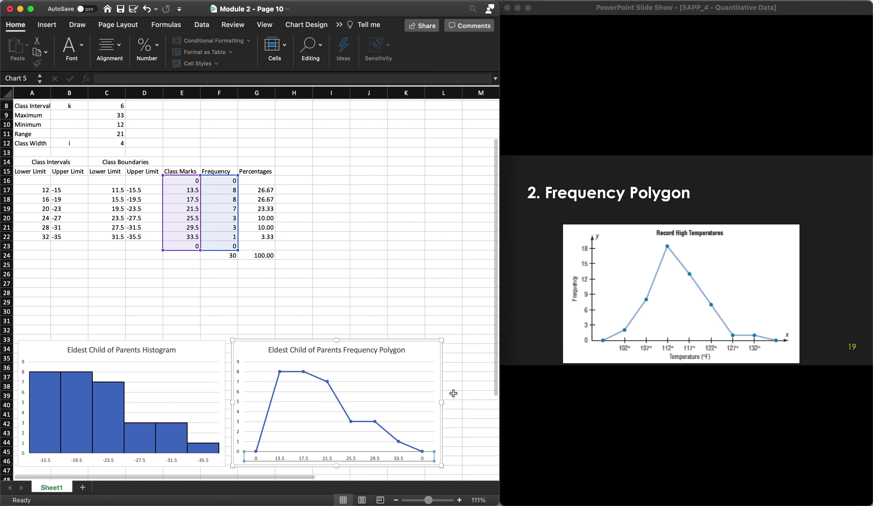
Step: Compare the frequency polygon's points and axis labels with the slide's example, and review the histogram's bars
{"action": "left_click", "coordinate": [366, 259]}
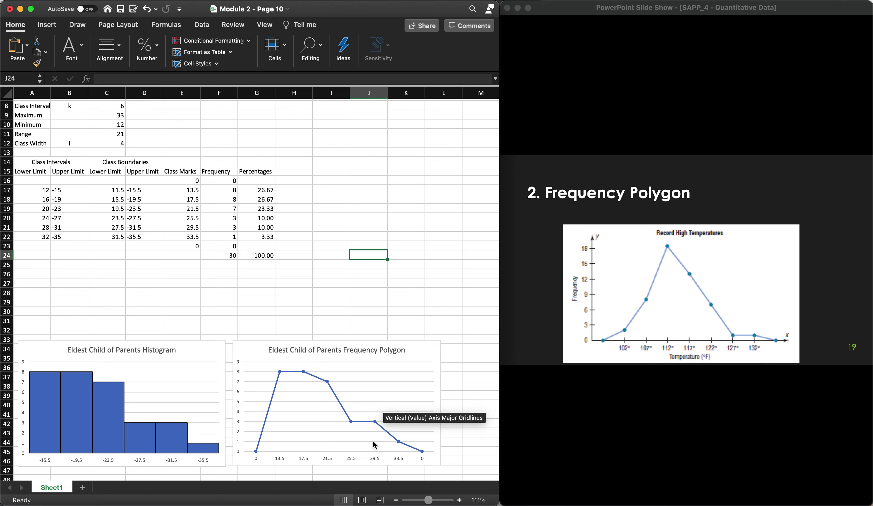
{"action": "left_click", "coordinate": [379, 412]}
{"action": "scroll", "coordinate": [467, 417], "scroll_direction": "down", "scroll_amount": 1}
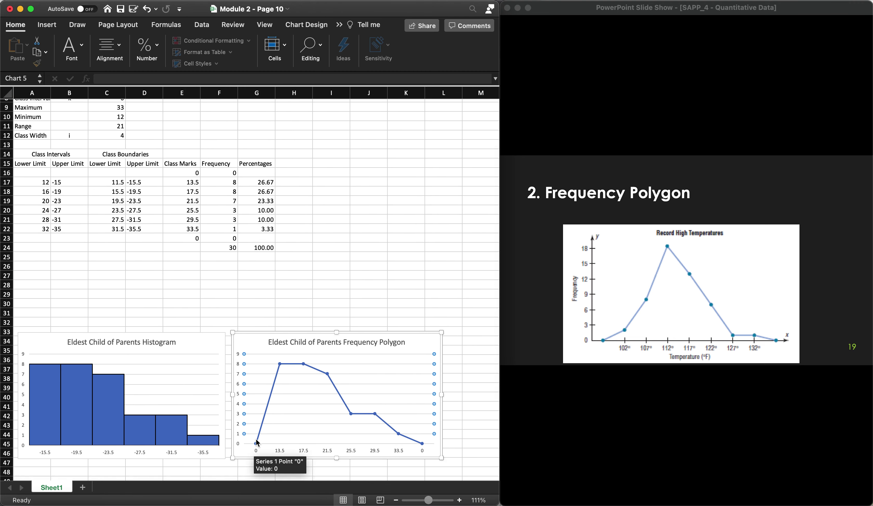
{"action": "mouse_move", "coordinate": [284, 365]}
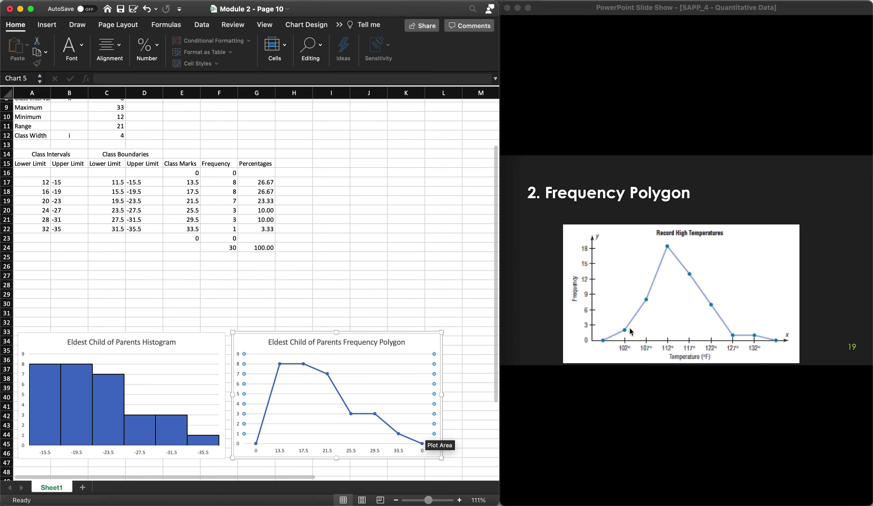
{"action": "scroll", "coordinate": [397, 312], "scroll_direction": "up", "scroll_amount": 1}
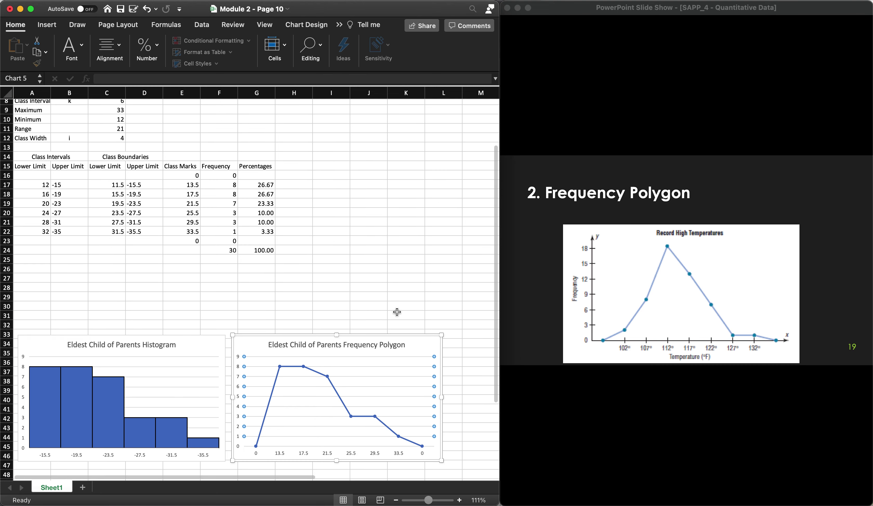
{"action": "scroll", "coordinate": [397, 312], "scroll_direction": "up", "scroll_amount": 1}
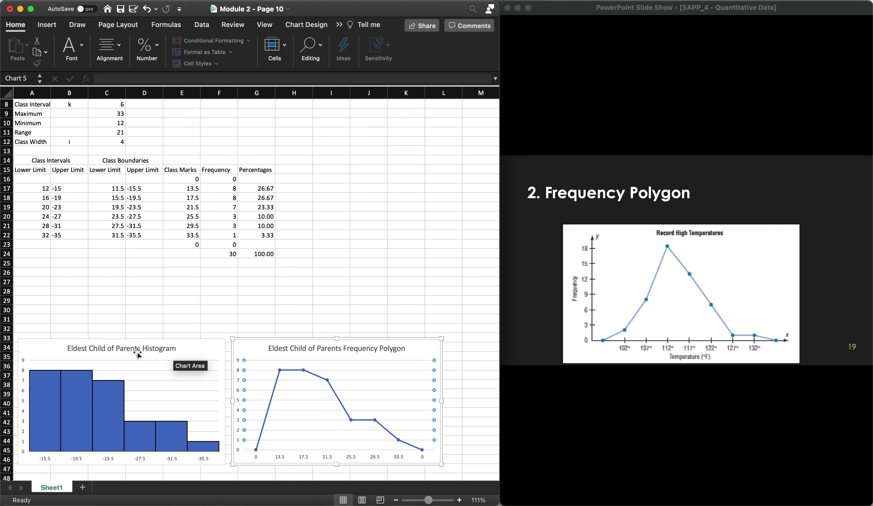
{"action": "mouse_move", "coordinate": [54, 399]}
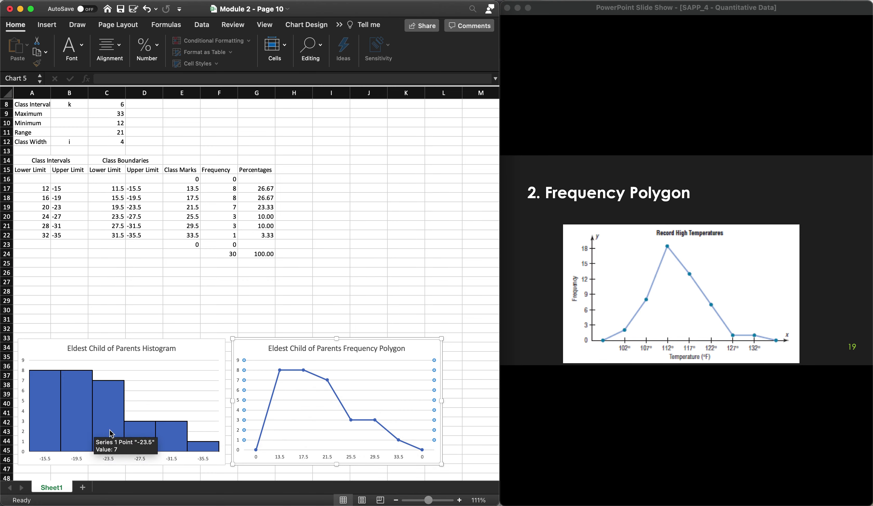
Step: Move the histogram and the frequency polygon up, side by side, directly beneath the frequency table
{"action": "left_click_drag", "start_coordinate": [157, 352], "coordinate": [161, 293]}
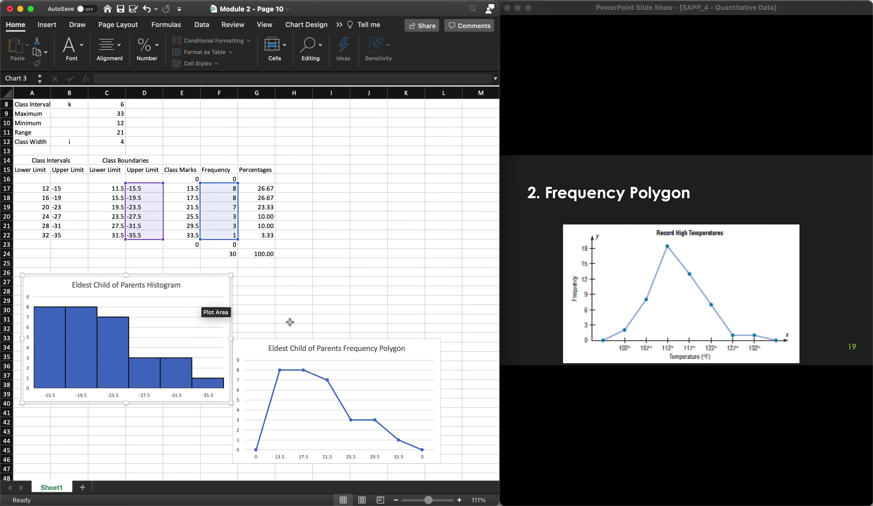
{"action": "left_click", "coordinate": [304, 348]}
{"action": "left_click_drag", "start_coordinate": [251, 350], "coordinate": [262, 277]}
{"action": "key", "text": "cmd+z"}
{"action": "left_click", "coordinate": [141, 432]}
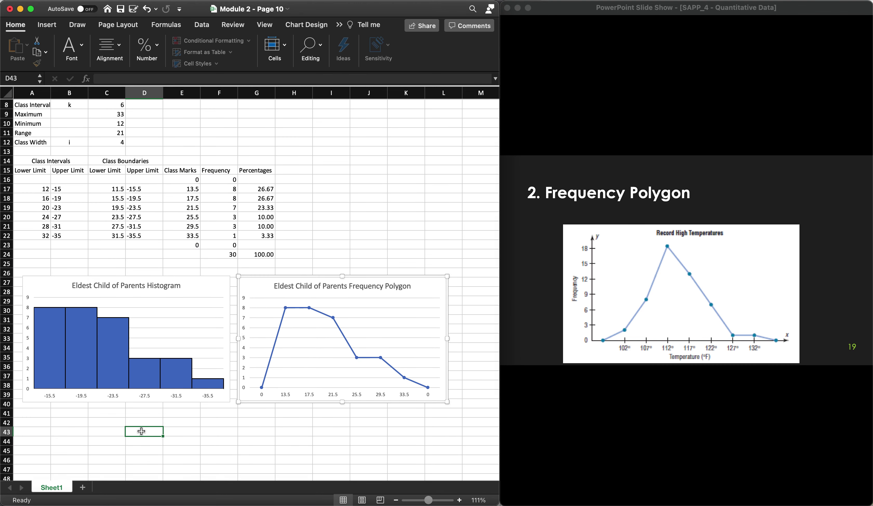
{"action": "scroll", "coordinate": [141, 432], "scroll_direction": "up", "scroll_amount": 4}
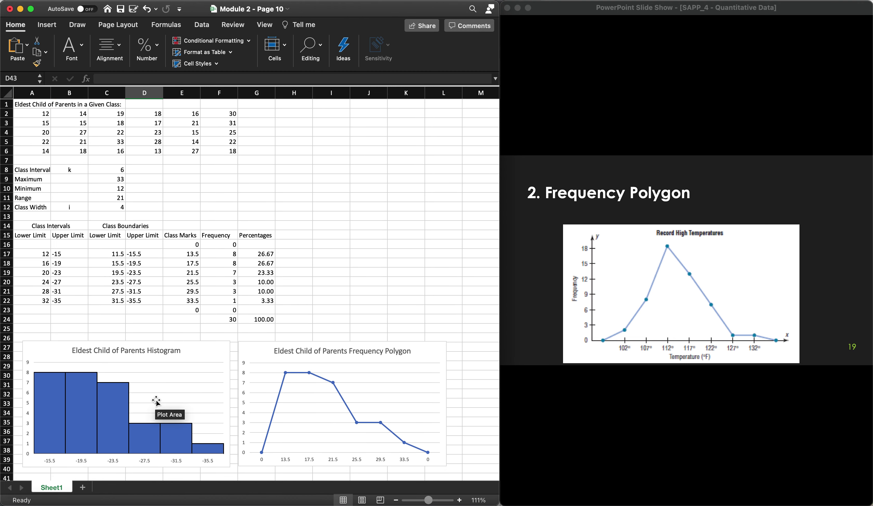
{"action": "left_click", "coordinate": [207, 356]}
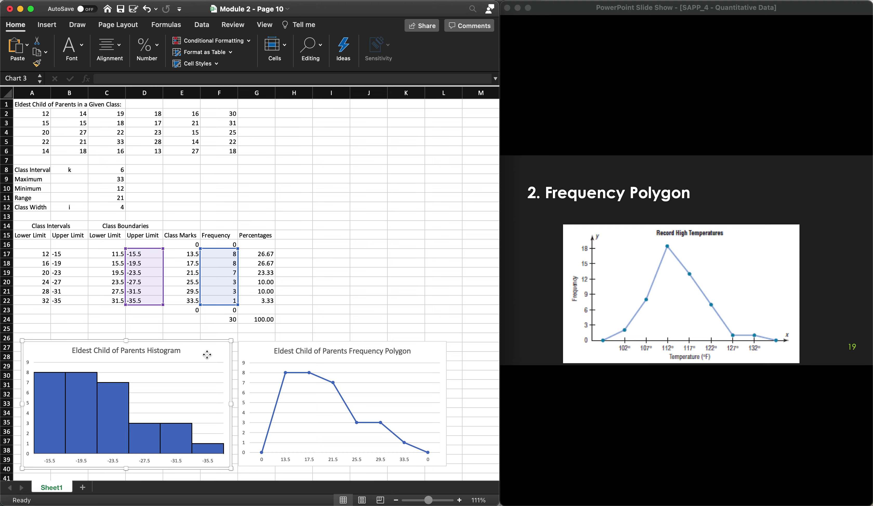
{"action": "left_click", "coordinate": [419, 353]}
{"action": "left_click", "coordinate": [414, 332]}
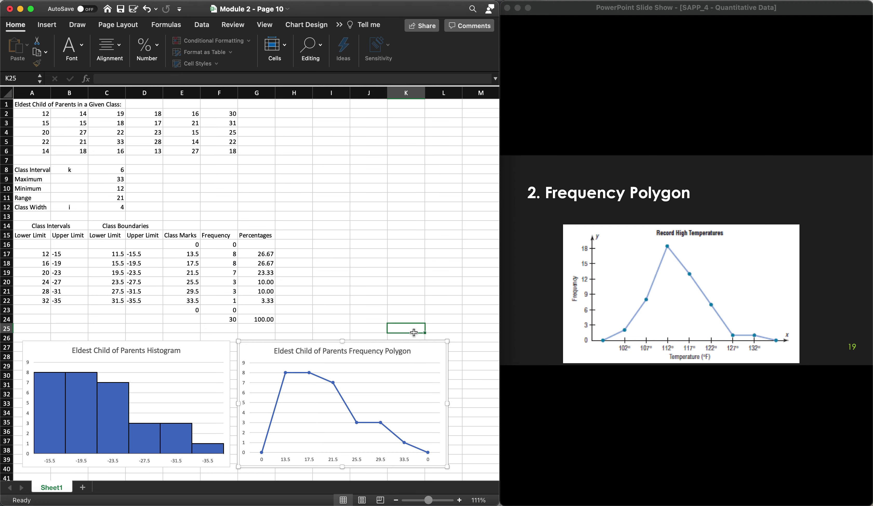
Step: Switch to the PowerPoint slide show and advance to the closing slide, "End of Organizing and Summarizing Quantitative Data"
{"action": "left_click", "coordinate": [555, 379]}
{"action": "left_click", "coordinate": [555, 379]}
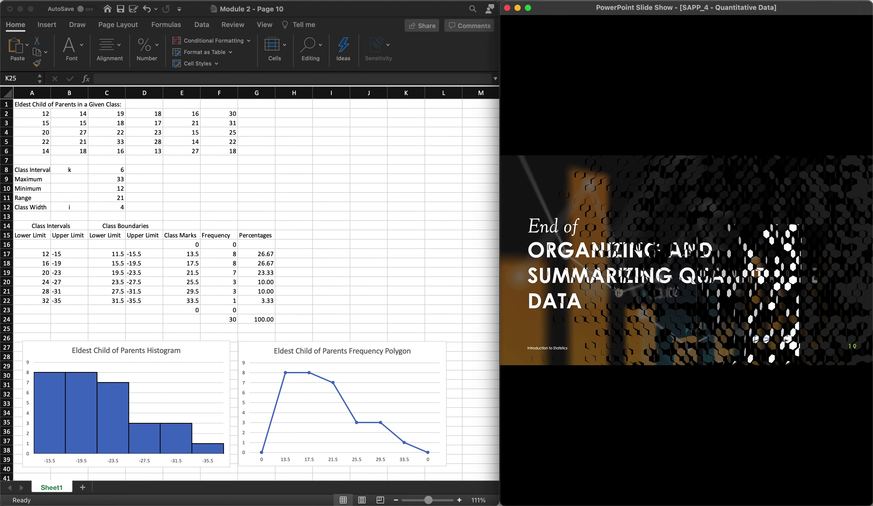